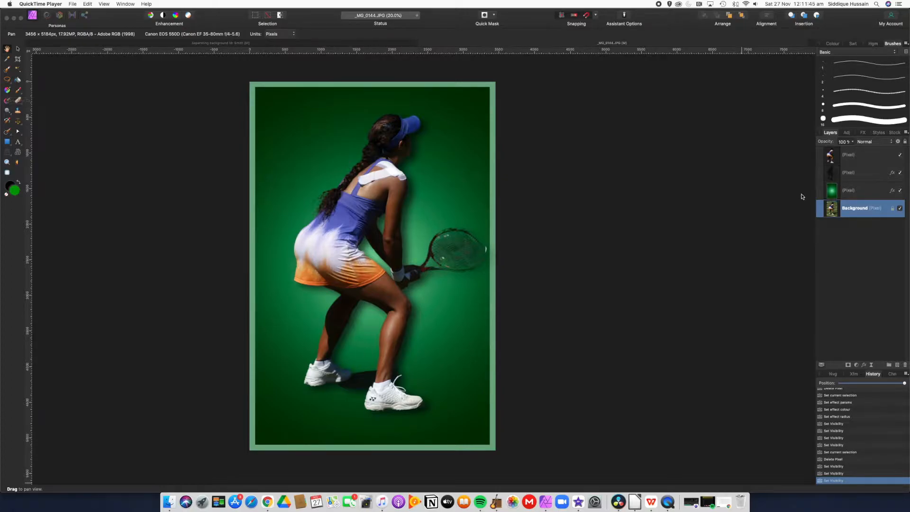
- Hide the player cut-out, shadow and green backdrop layers to view the original photo alone
{"action": "left_click", "coordinate": [899, 156]}
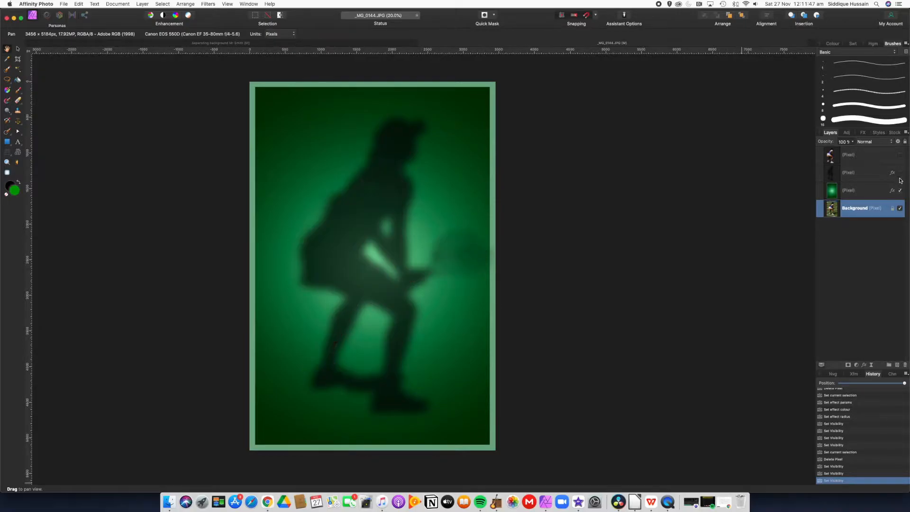
{"action": "left_click", "coordinate": [899, 172]}
{"action": "left_click", "coordinate": [900, 190]}
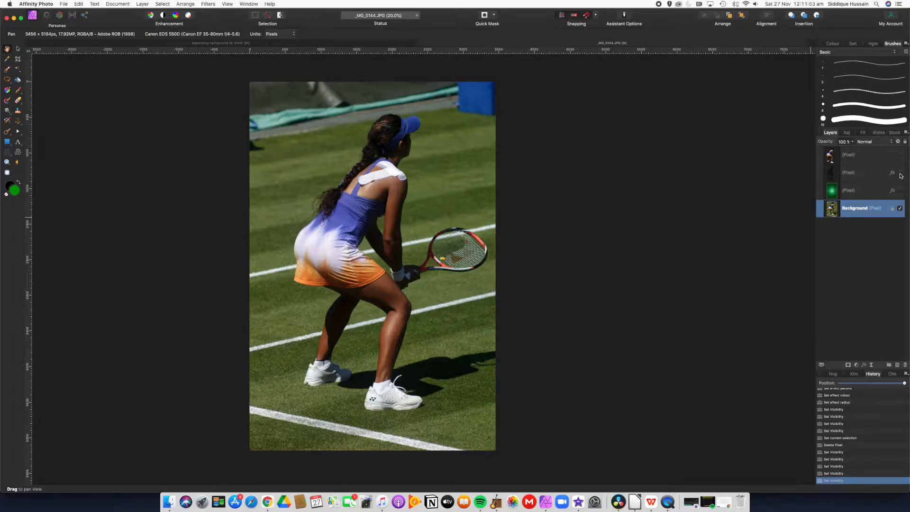
- Hide the Background photo and show the cut-out, shadow and green backdrop layers one by one
{"action": "left_click", "coordinate": [900, 156]}
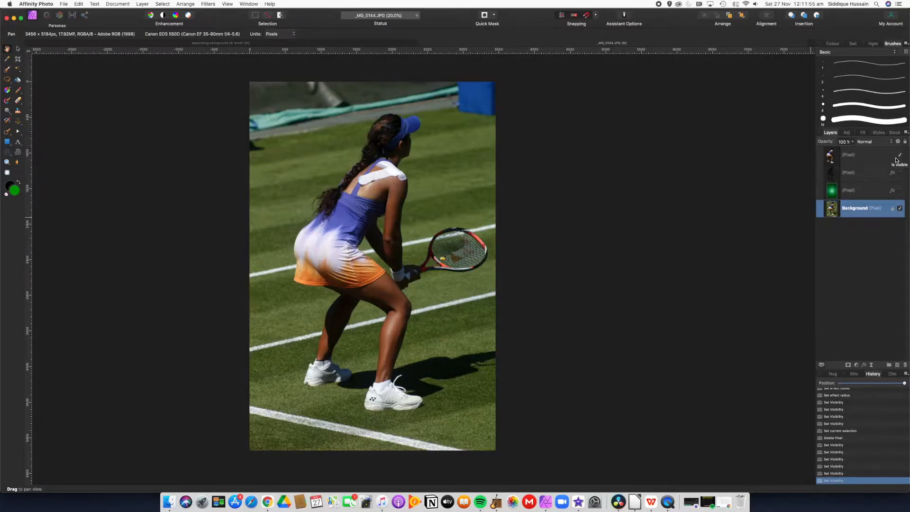
{"action": "left_click", "coordinate": [900, 209]}
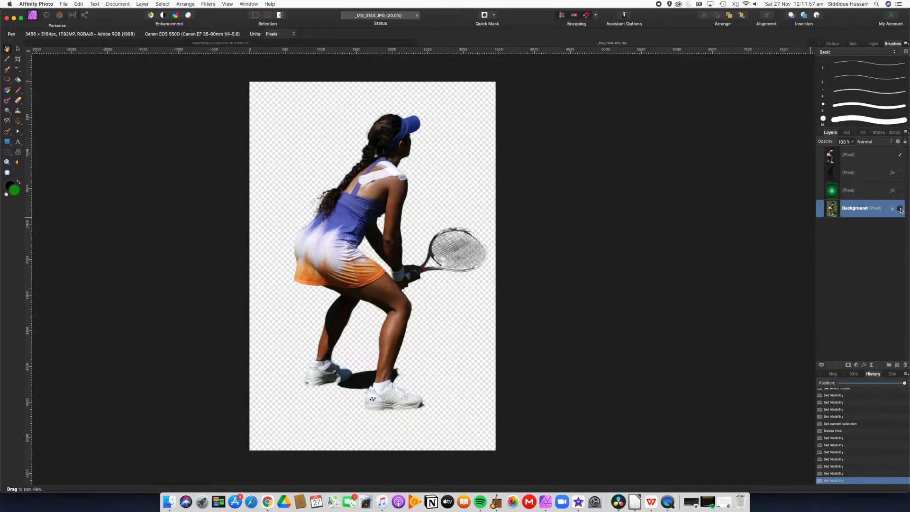
{"action": "left_click", "coordinate": [901, 173]}
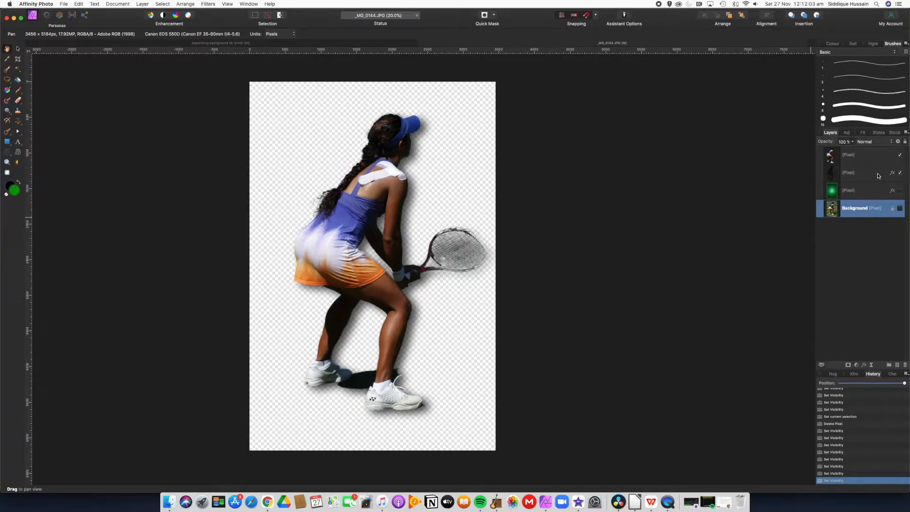
{"action": "left_click", "coordinate": [900, 191]}
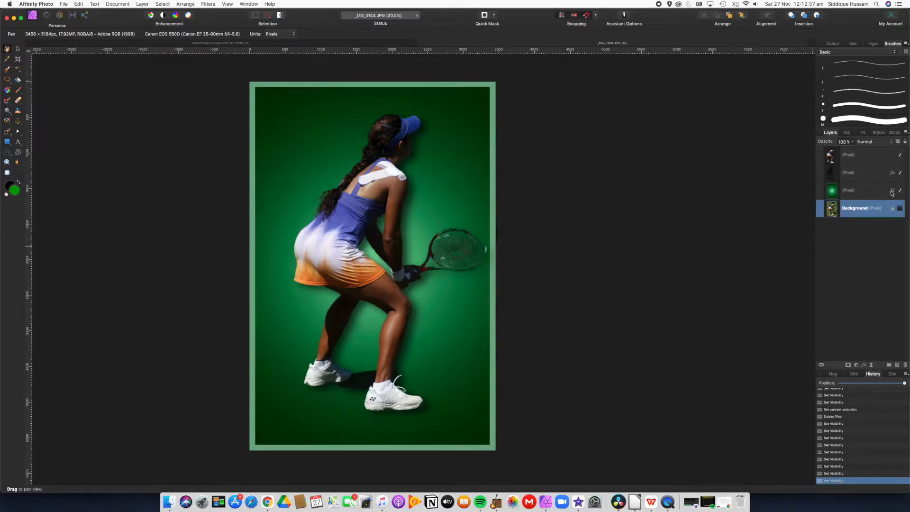
- Delete the green backdrop layer and the shadow layer
{"action": "left_click", "coordinate": [867, 191]}
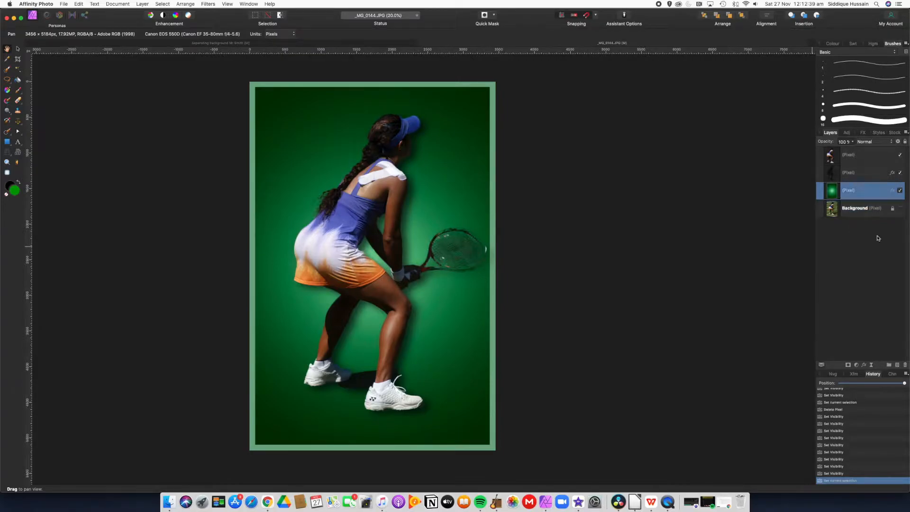
{"action": "left_click", "coordinate": [905, 365]}
{"action": "left_click", "coordinate": [860, 173]}
{"action": "left_click", "coordinate": [905, 365]}
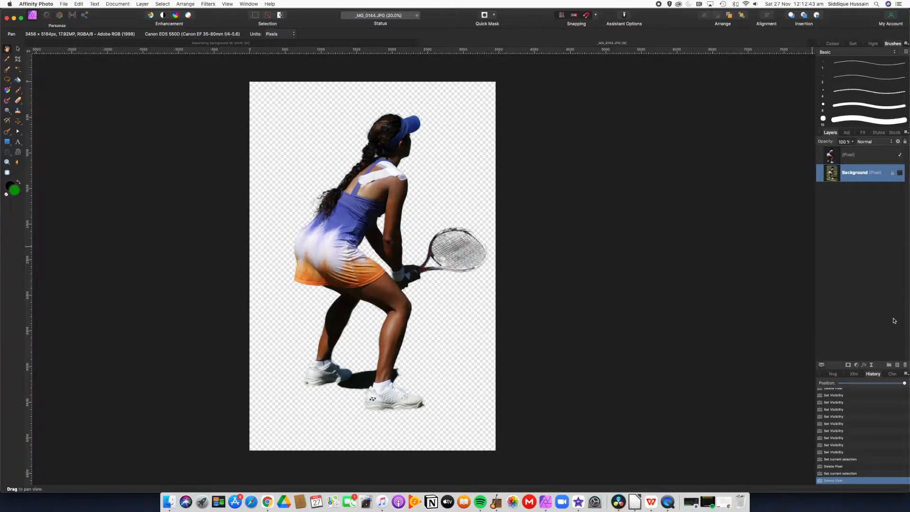
- Try deleting the cut-out layer to leave only the Background photo, and revert the history to before that deletion
{"action": "left_click", "coordinate": [867, 160]}
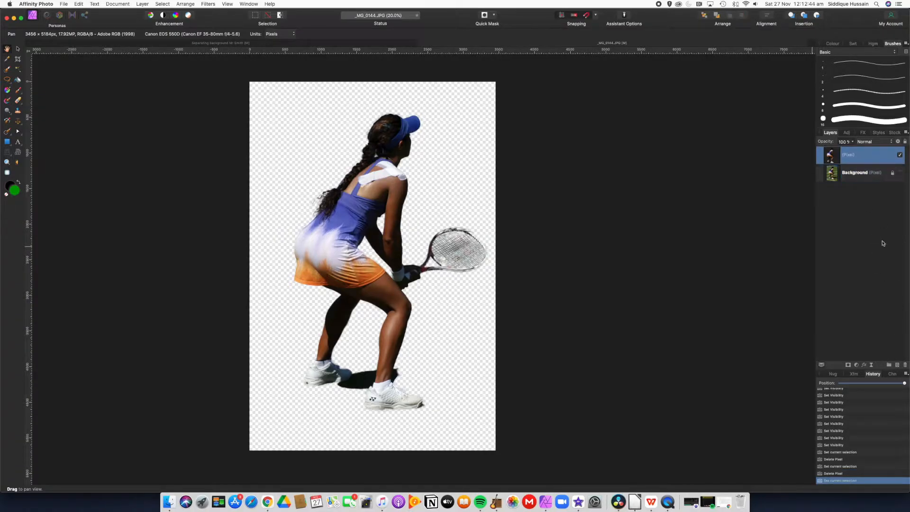
{"action": "left_click", "coordinate": [905, 365]}
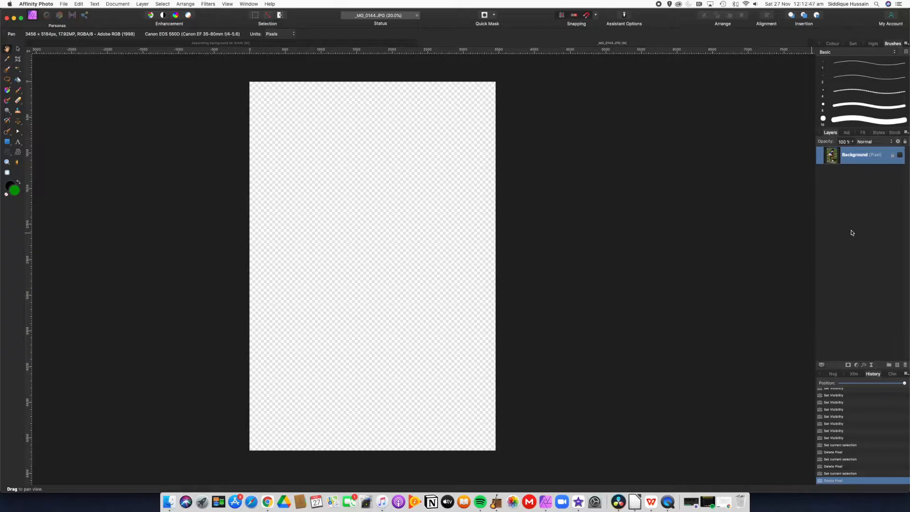
{"action": "left_click", "coordinate": [900, 155]}
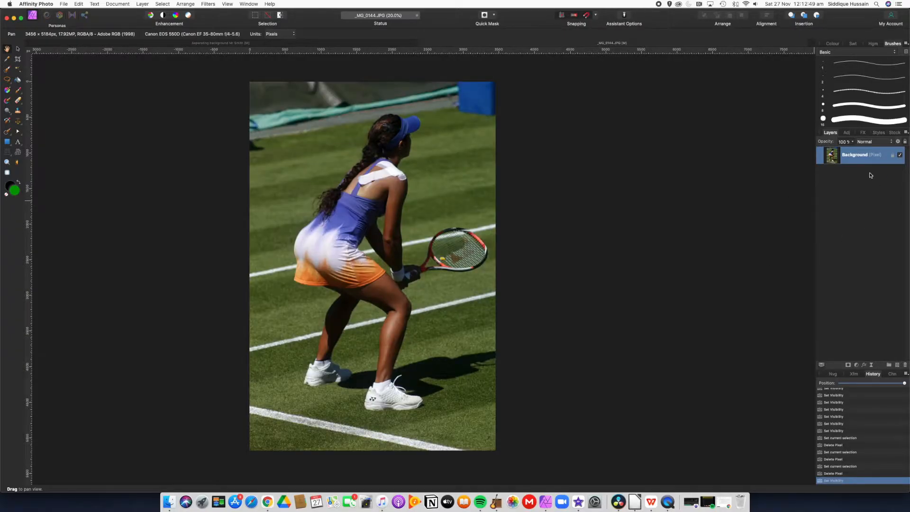
{"action": "left_click", "coordinate": [848, 473]}
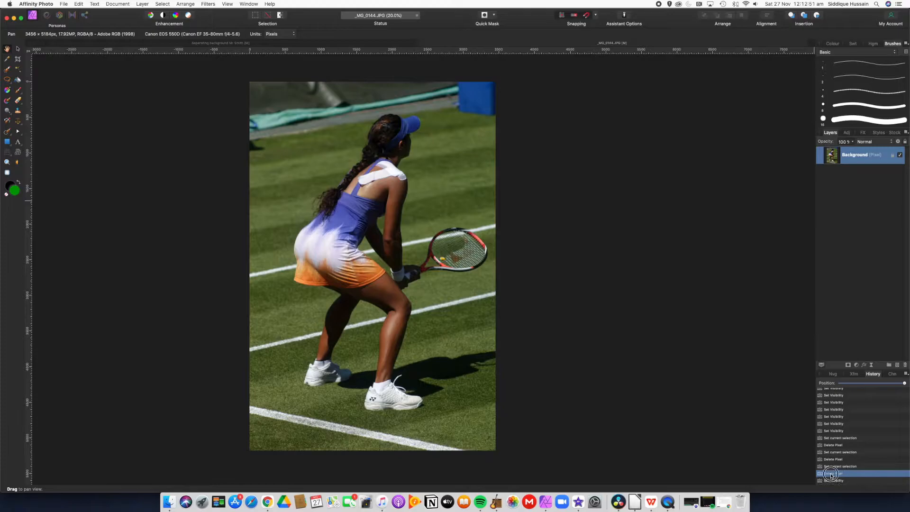
{"action": "left_click", "coordinate": [832, 466]}
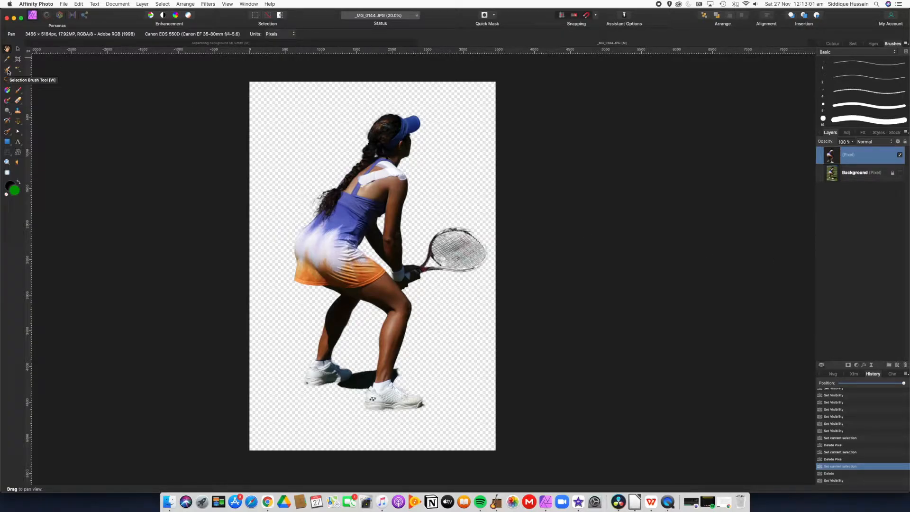
- Duplicate the player cut-out layer and apply a black Colour Overlay at 100% opacity to the copy
{"action": "right_click", "coordinate": [854, 156]}
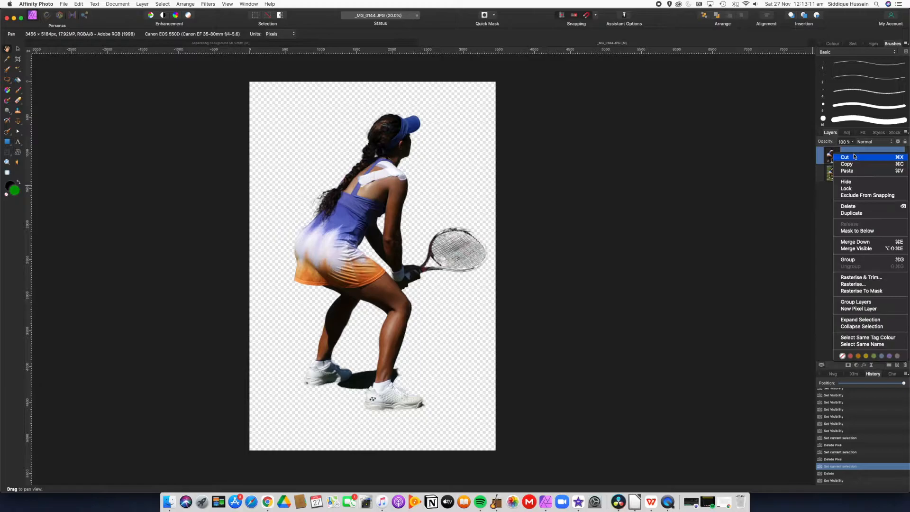
{"action": "left_click", "coordinate": [855, 214]}
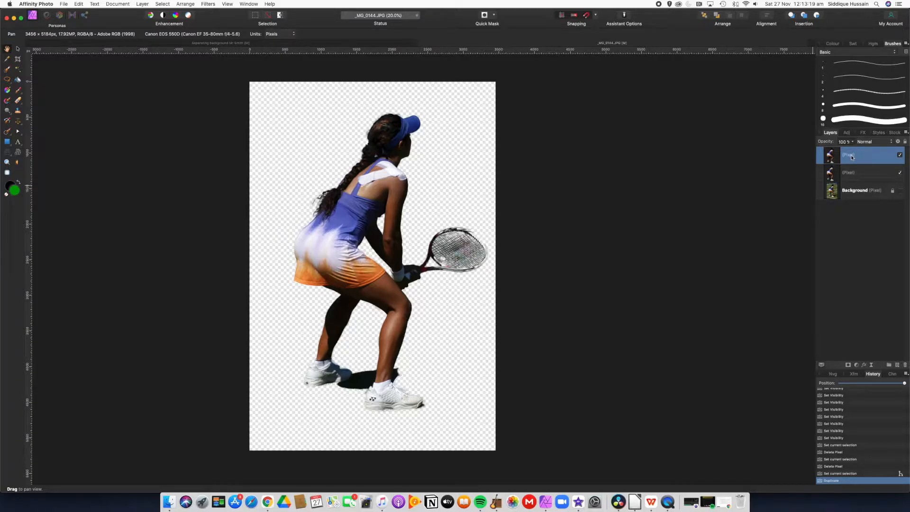
{"action": "left_click", "coordinate": [863, 133]}
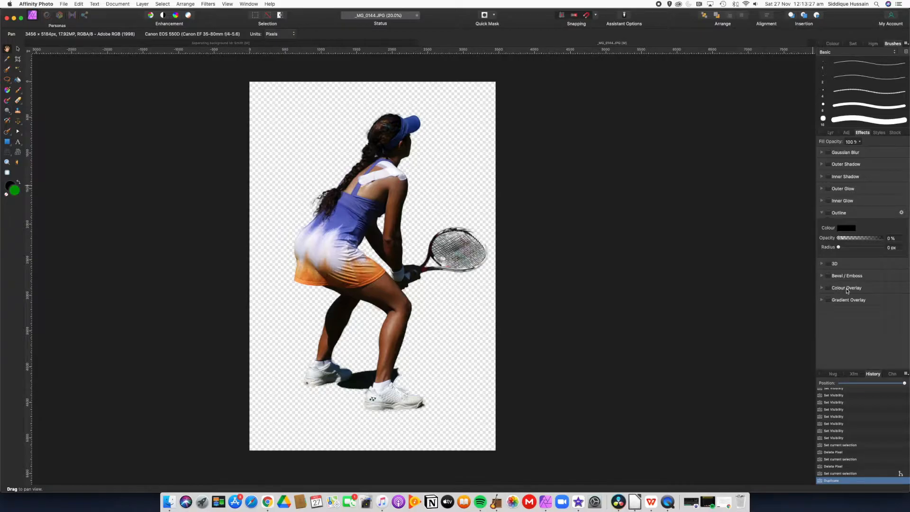
{"action": "left_click", "coordinate": [829, 288]}
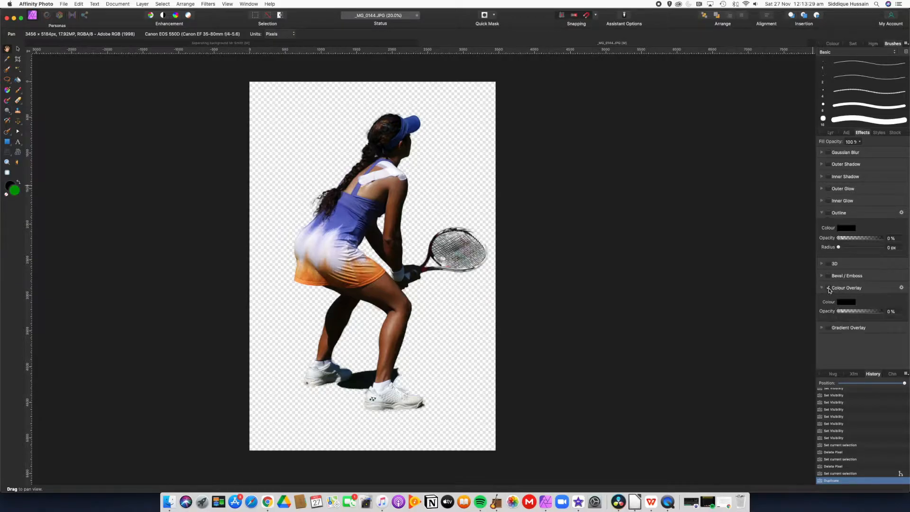
{"action": "left_click", "coordinate": [902, 288]}
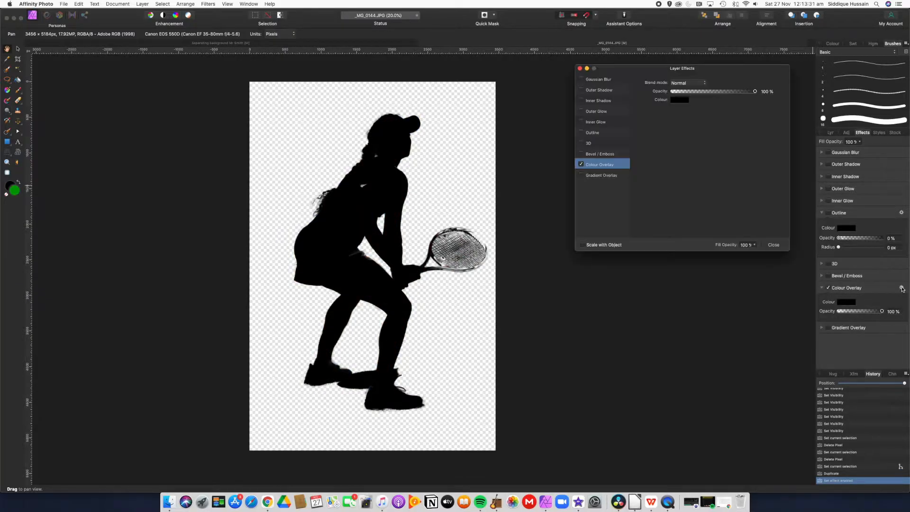
- Add a Gaussian Blur with a radius of about 71 px and Preserve alpha off to the black silhouette layer
{"action": "left_click_drag", "start_coordinate": [724, 71], "coordinate": [686, 77]}
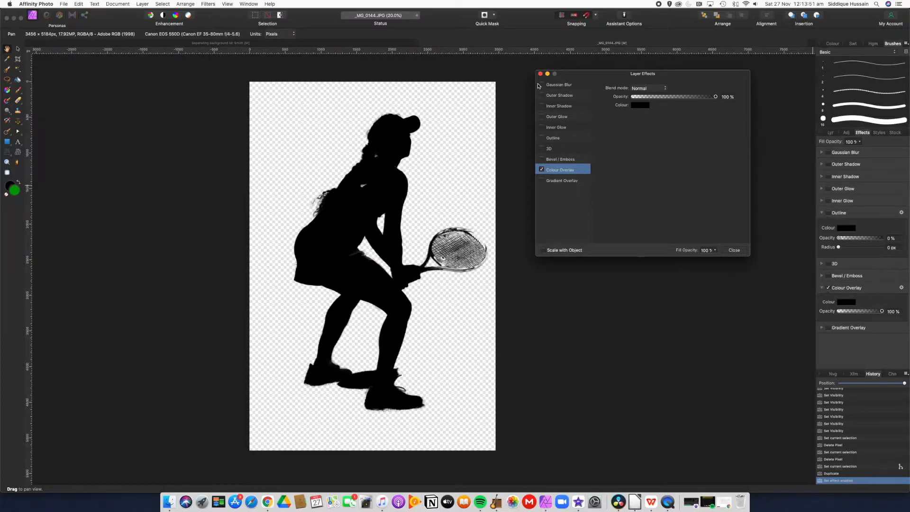
{"action": "left_click", "coordinate": [554, 87]}
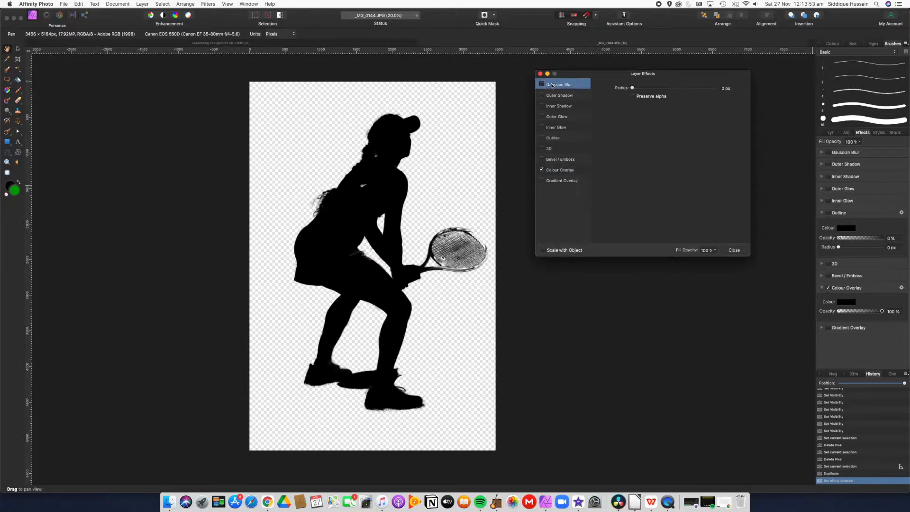
{"action": "left_click", "coordinate": [541, 84]}
{"action": "left_click_drag", "start_coordinate": [633, 88], "coordinate": [706, 92]}
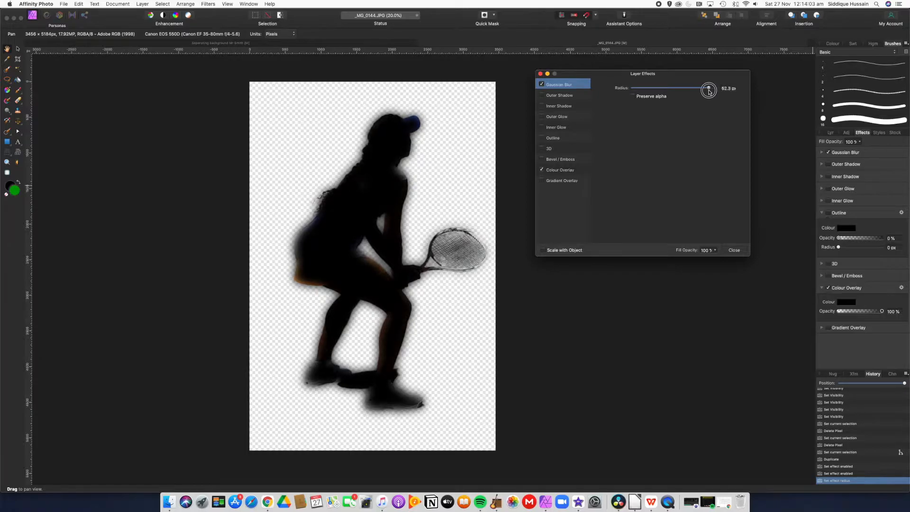
{"action": "left_click", "coordinate": [633, 97]}
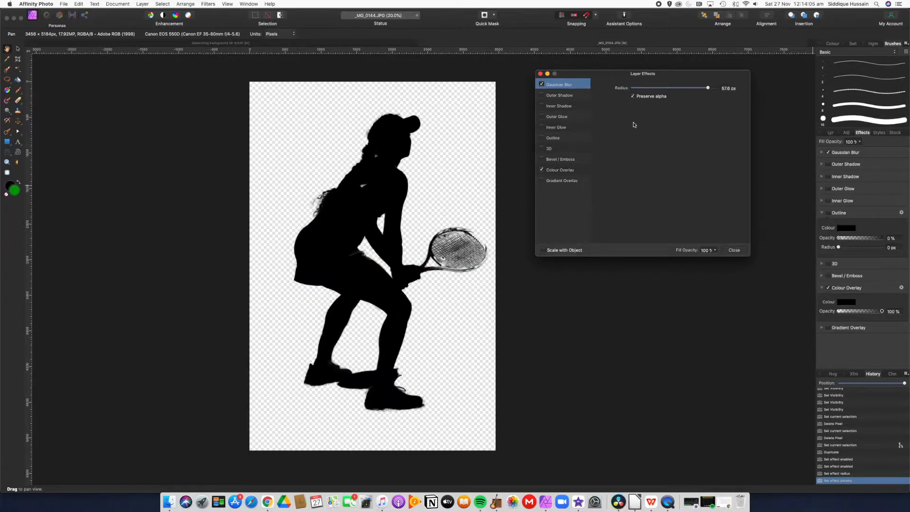
{"action": "left_click", "coordinate": [714, 89]}
{"action": "left_click_drag", "start_coordinate": [714, 90], "coordinate": [698, 88]}
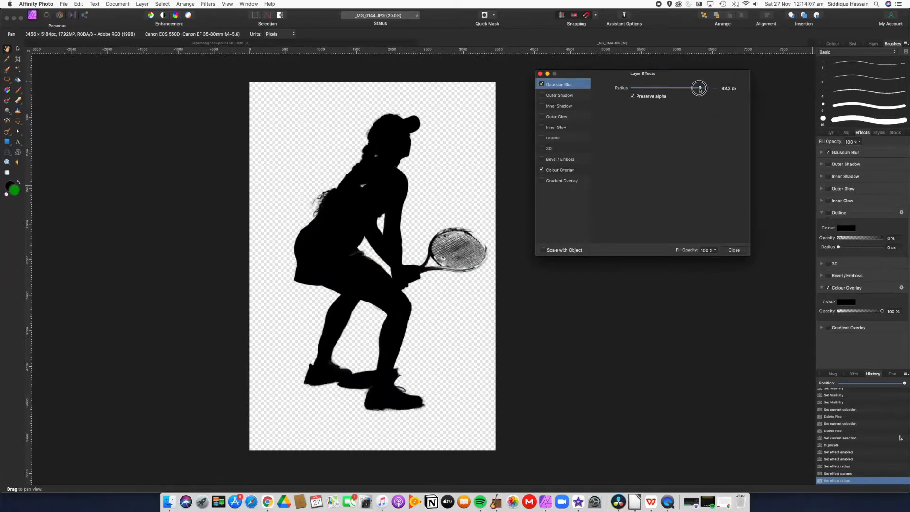
{"action": "left_click", "coordinate": [633, 96]}
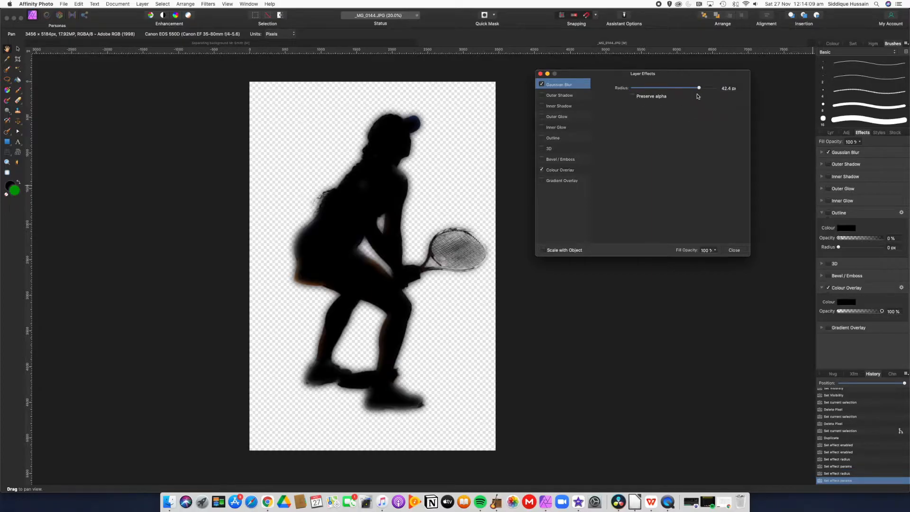
{"action": "left_click_drag", "start_coordinate": [700, 88], "coordinate": [711, 90]}
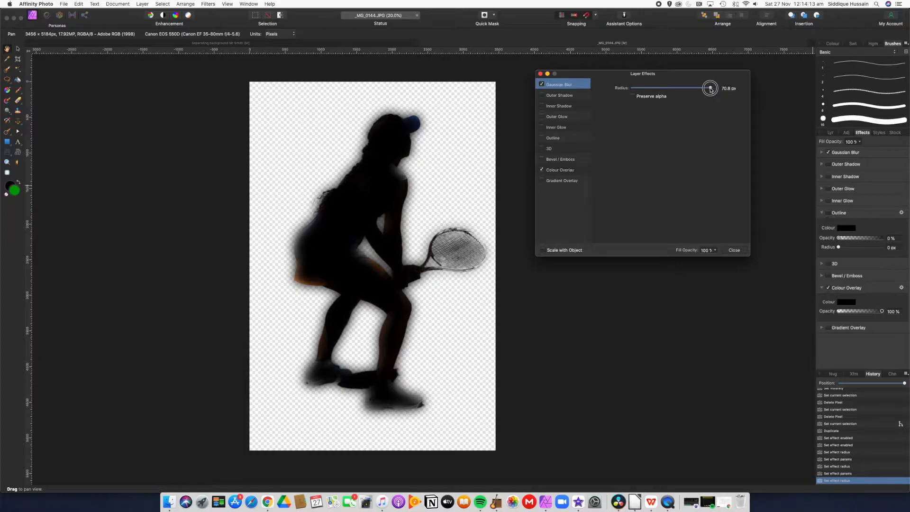
{"action": "left_click", "coordinate": [734, 250]}
- Place the blurred silhouette layer beneath the cut-out and shift it slightly right and down as a drop shadow
{"action": "left_click", "coordinate": [830, 133]}
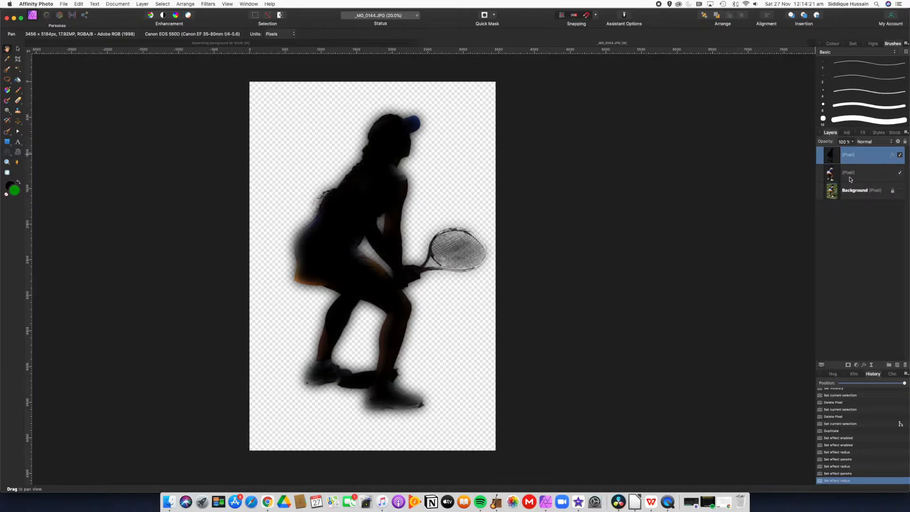
{"action": "left_click_drag", "start_coordinate": [852, 152], "coordinate": [849, 177]}
{"action": "left_click_drag", "start_coordinate": [849, 180], "coordinate": [849, 182]}
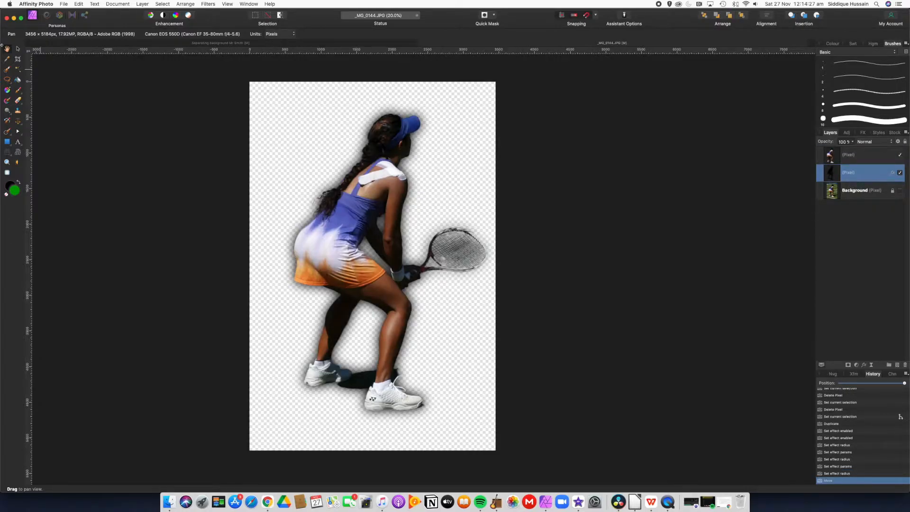
{"action": "left_click", "coordinate": [17, 49]}
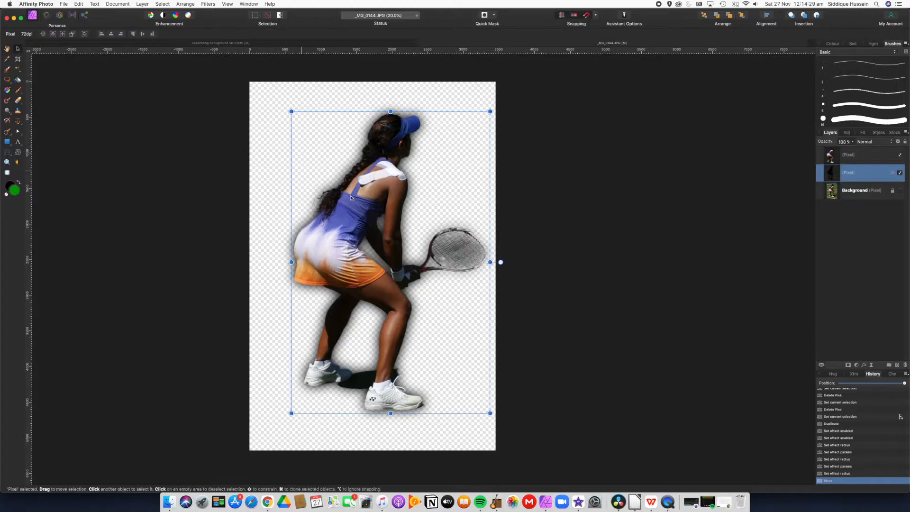
{"action": "left_click_drag", "start_coordinate": [405, 220], "coordinate": [424, 230]}
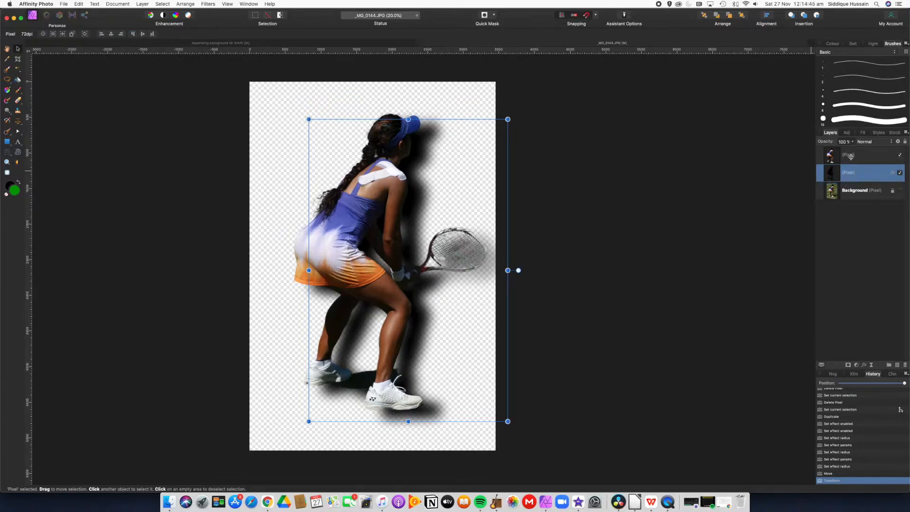
- Lower the shadow layer's opacity to soften it, and clear the layer selection
{"action": "left_click", "coordinate": [853, 142]}
{"action": "left_click_drag", "start_coordinate": [853, 150], "coordinate": [841, 149]}
{"action": "left_click", "coordinate": [860, 223]}
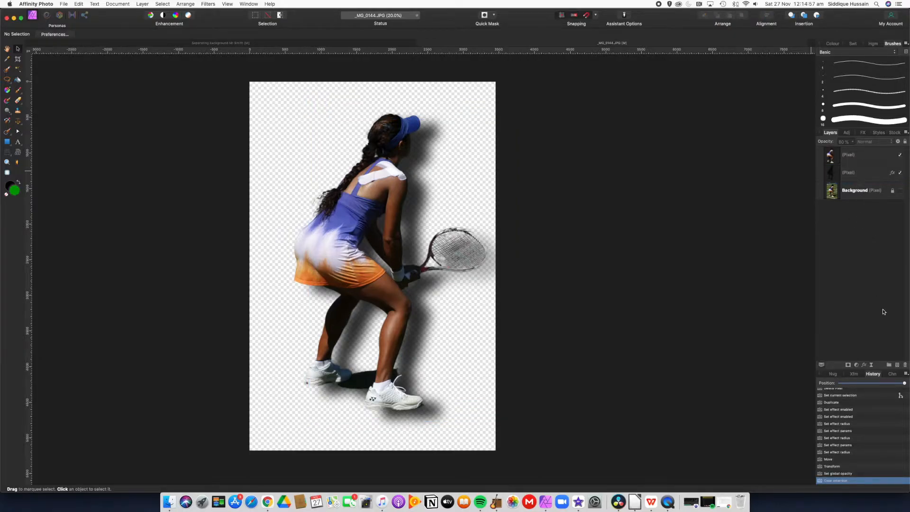
- Add a new empty pixel layer and hide the cut-out and shadow layers beneath it
{"action": "left_click", "coordinate": [897, 365]}
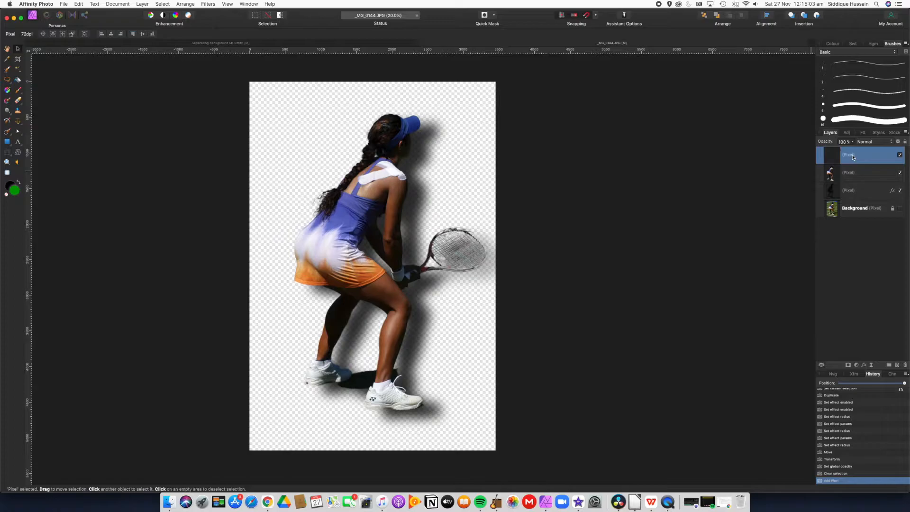
{"action": "left_click_drag", "start_coordinate": [853, 157], "coordinate": [849, 201]}
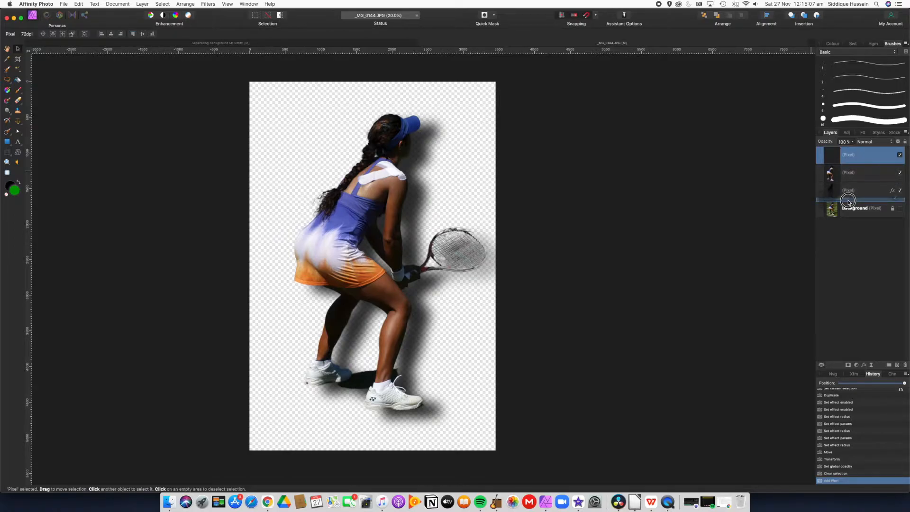
{"action": "left_click_drag", "start_coordinate": [848, 201], "coordinate": [849, 158]}
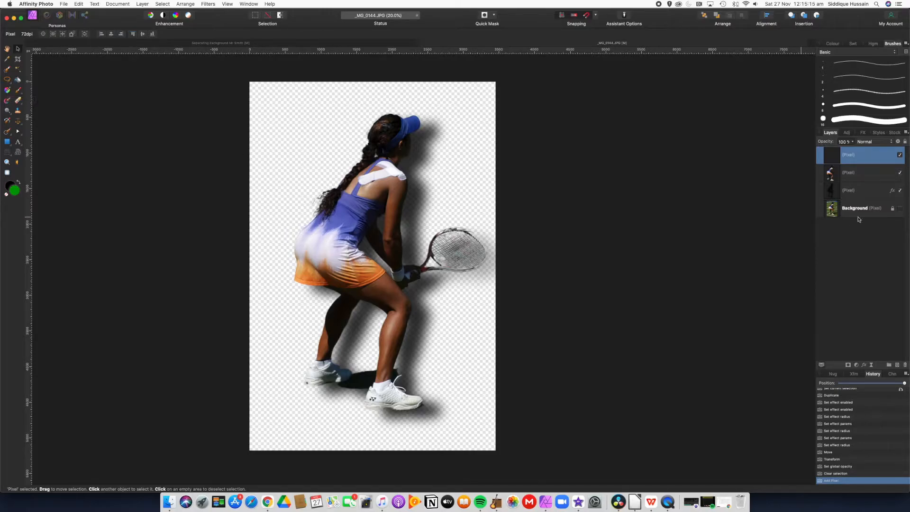
{"action": "left_click", "coordinate": [900, 174]}
{"action": "left_click", "coordinate": [900, 191]}
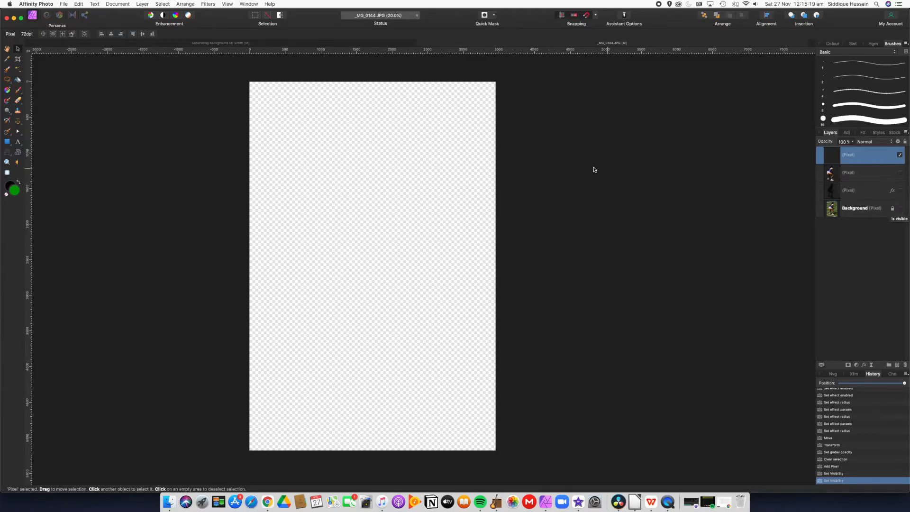
- Fill the new pixel layer with a radial gradient running from the page centre to just outside the upper-left corner
{"action": "left_click", "coordinate": [8, 90]}
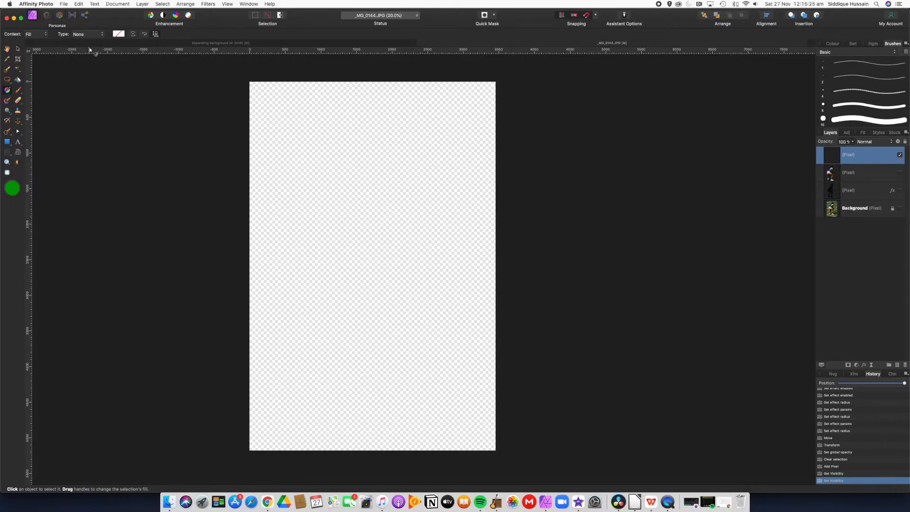
{"action": "left_click", "coordinate": [101, 35]}
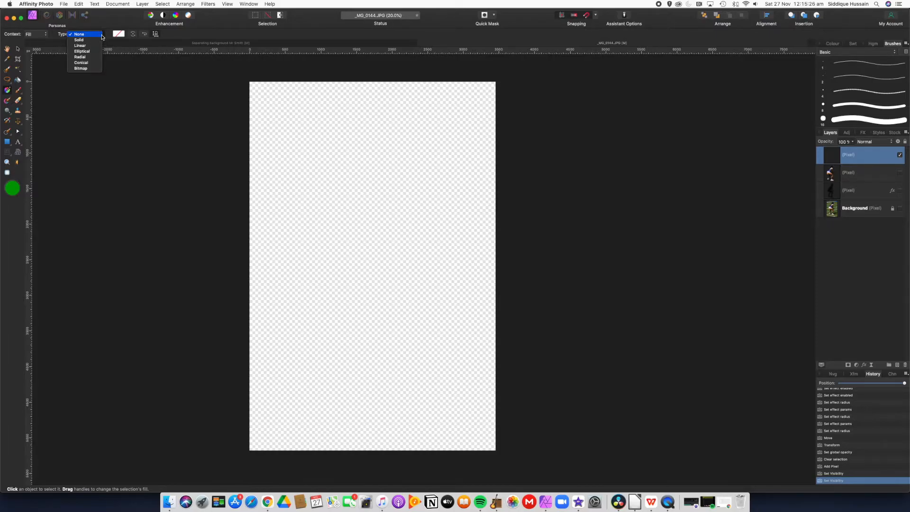
{"action": "left_click", "coordinate": [87, 58]}
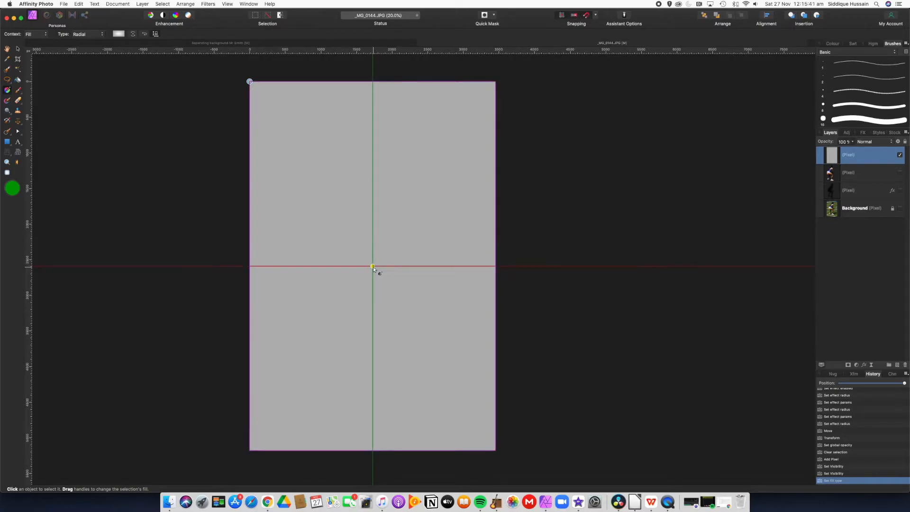
{"action": "left_click_drag", "start_coordinate": [373, 267], "coordinate": [277, 116]}
{"action": "left_click_drag", "start_coordinate": [305, 148], "coordinate": [244, 73]}
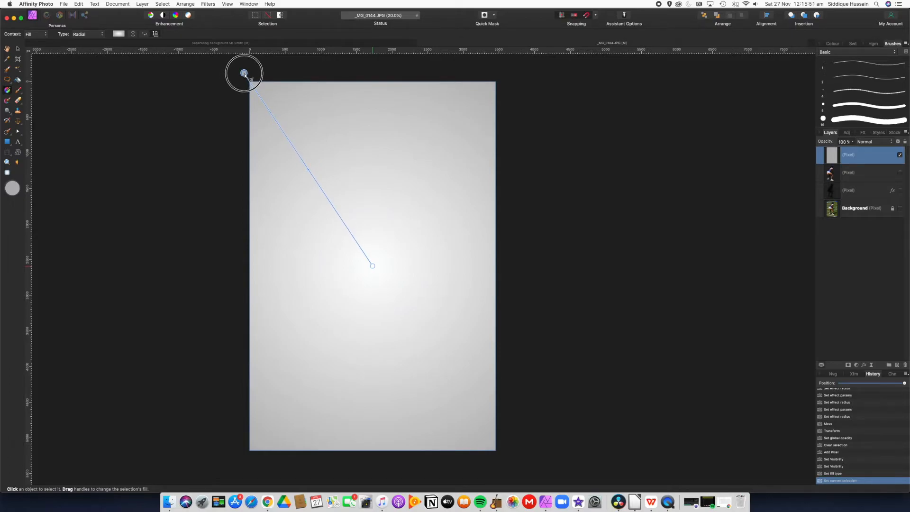
{"action": "left_click_drag", "start_coordinate": [243, 74], "coordinate": [242, 71]}
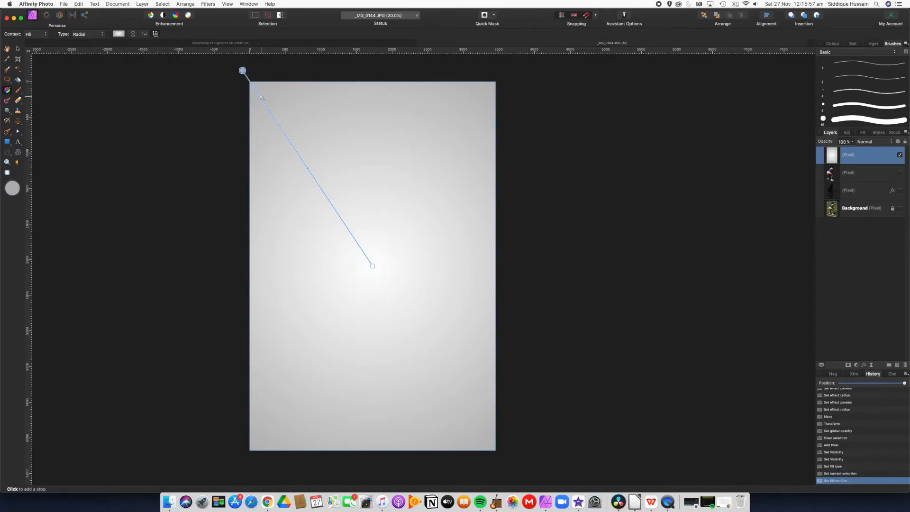
- Change the gradient's centre stop to a light green using the HSL colour wheel
{"action": "left_click", "coordinate": [118, 34]}
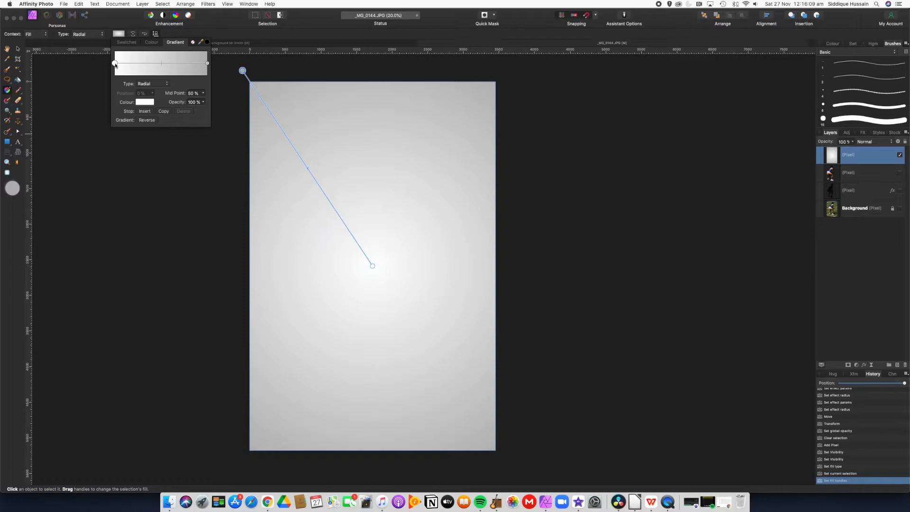
{"action": "left_click", "coordinate": [145, 103]}
{"action": "left_click_drag", "start_coordinate": [162, 185], "coordinate": [162, 185]}
{"action": "left_click", "coordinate": [160, 184]}
{"action": "mouse_move", "coordinate": [207, 165]}
{"action": "left_mouse_down"}
{"action": "mouse_move", "coordinate": [163, 190]}
{"action": "mouse_move", "coordinate": [161, 142]}
{"action": "mouse_move", "coordinate": [161, 154]}
{"action": "left_mouse_up"}
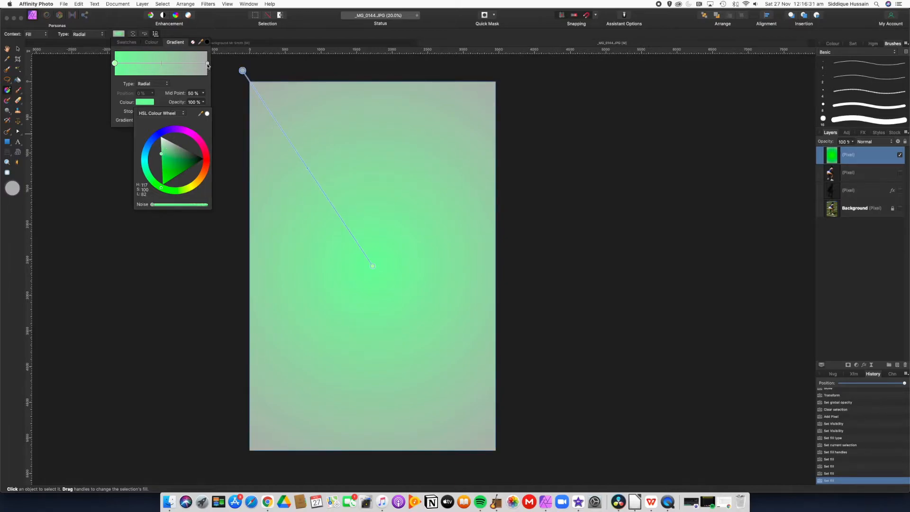
- Change the gradient's outer stop to a very dark green
{"action": "left_click", "coordinate": [208, 63]}
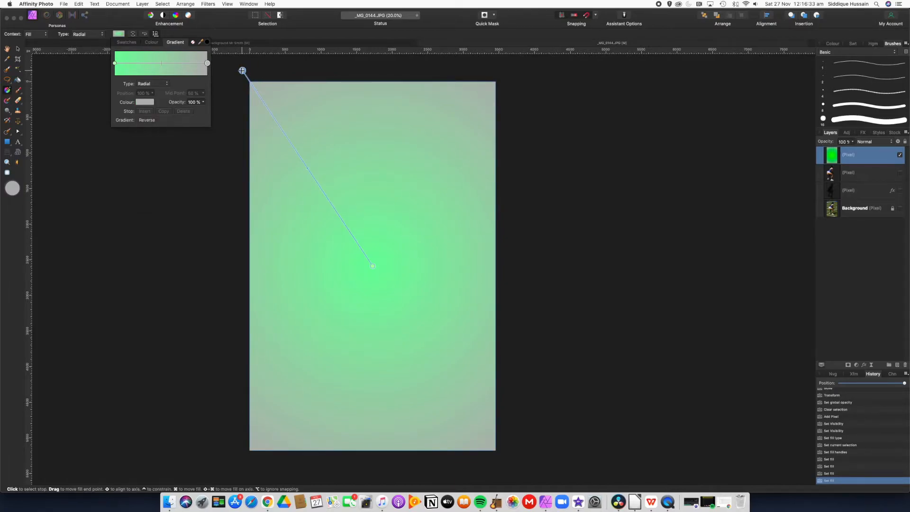
{"action": "left_click", "coordinate": [144, 101]}
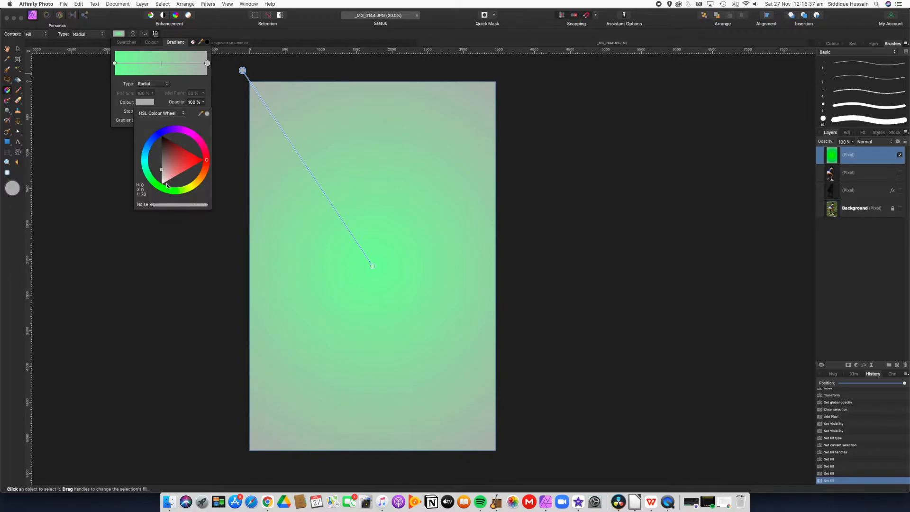
{"action": "mouse_move", "coordinate": [207, 163]}
{"action": "left_mouse_down"}
{"action": "mouse_move", "coordinate": [202, 176]}
{"action": "mouse_move", "coordinate": [158, 186]}
{"action": "mouse_move", "coordinate": [194, 162]}
{"action": "left_mouse_up"}
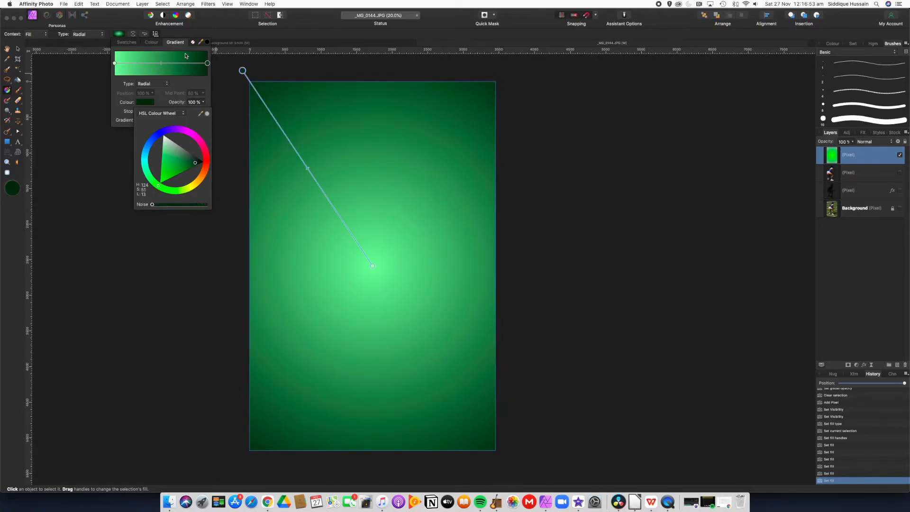
{"action": "left_click", "coordinate": [179, 86]}
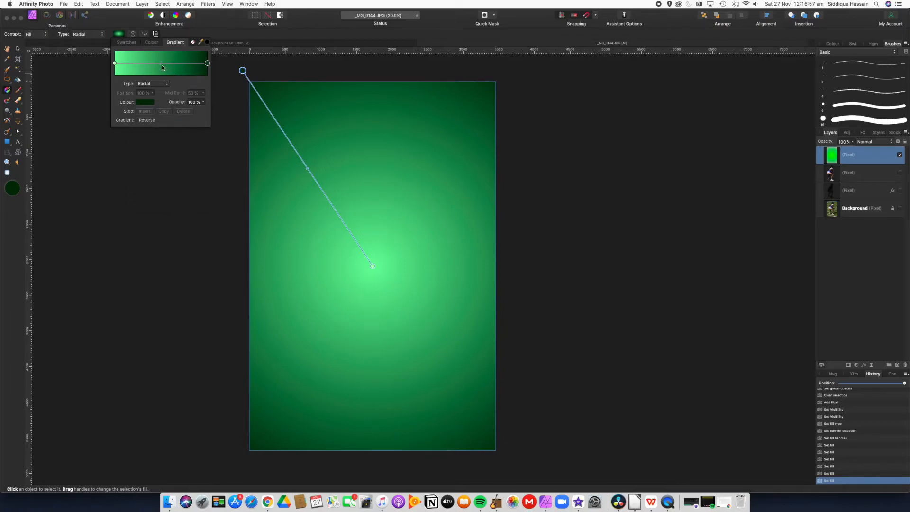
- Try tighter and wider gradient transitions, settling on a mid point of 25% for a smaller central glow
{"action": "left_click_drag", "start_coordinate": [161, 63], "coordinate": [146, 63]}
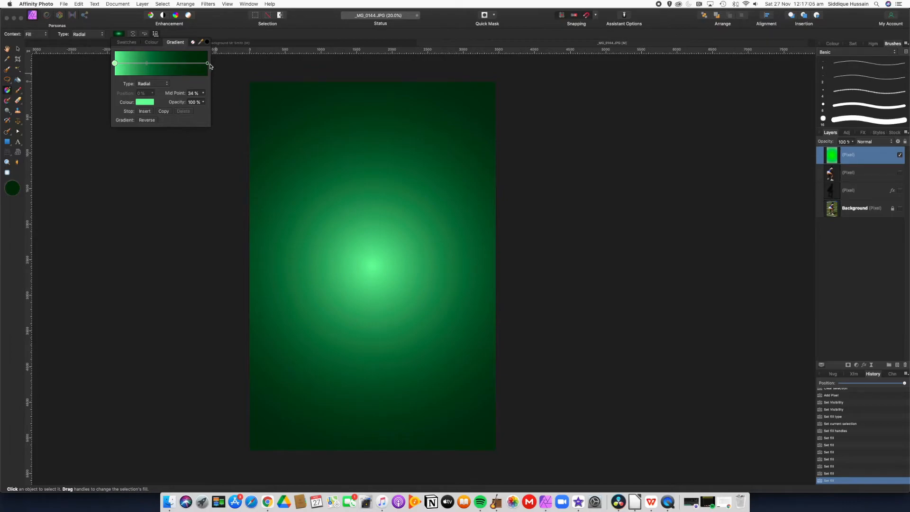
{"action": "left_click_drag", "start_coordinate": [148, 66], "coordinate": [185, 65]}
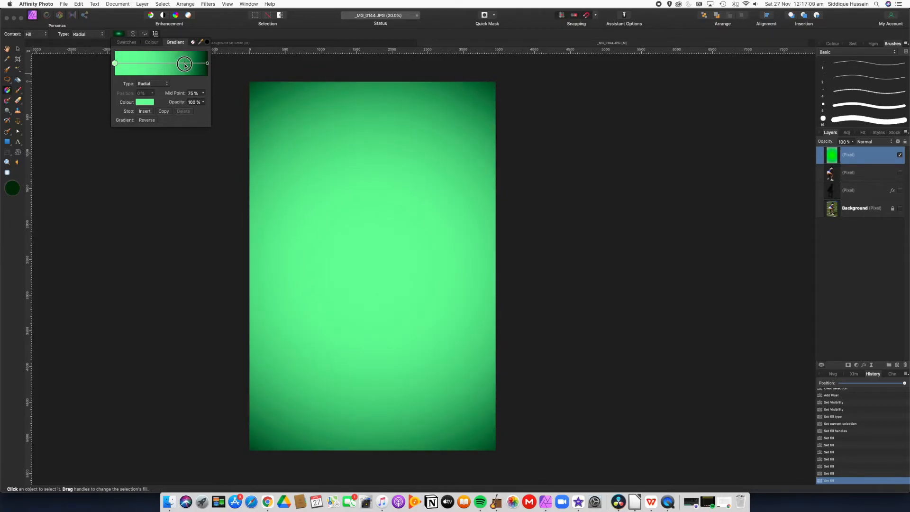
{"action": "left_click_drag", "start_coordinate": [185, 65], "coordinate": [138, 63]}
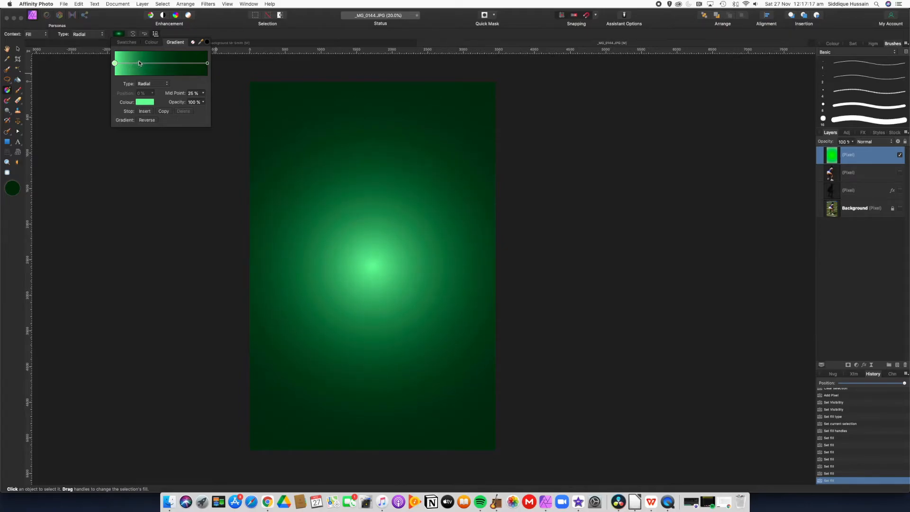
{"action": "left_click", "coordinate": [203, 32]}
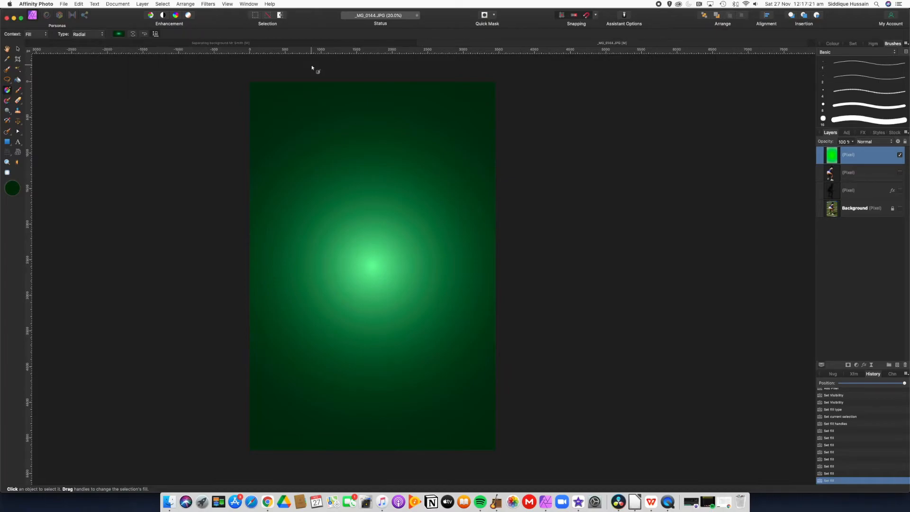
- Move the gradient layer below the shadow, just above Background, and show the shadow and cut-out layers again
{"action": "left_click_drag", "start_coordinate": [854, 158], "coordinate": [850, 206]}
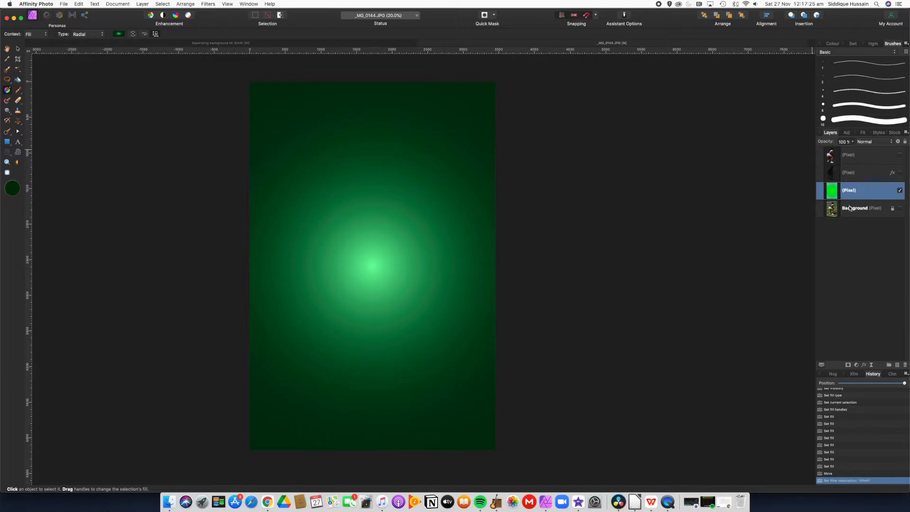
{"action": "left_click", "coordinate": [901, 173]}
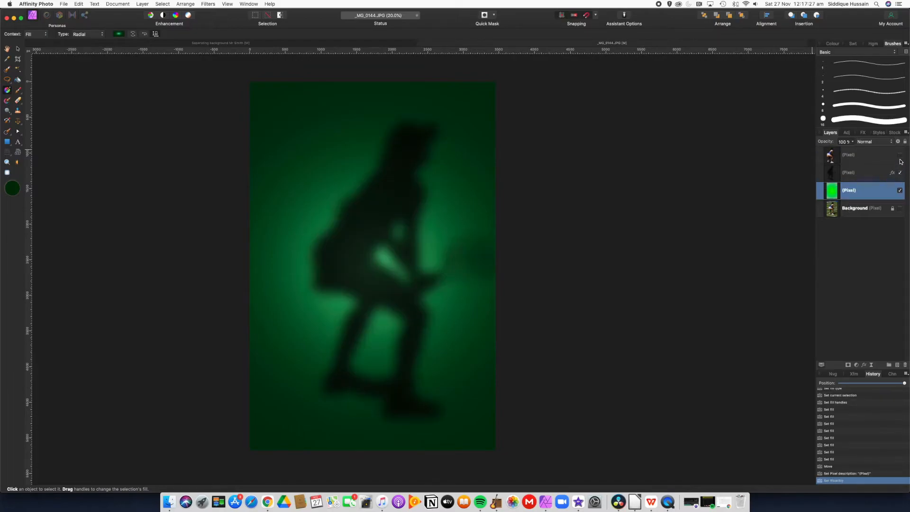
{"action": "left_click", "coordinate": [900, 155]}
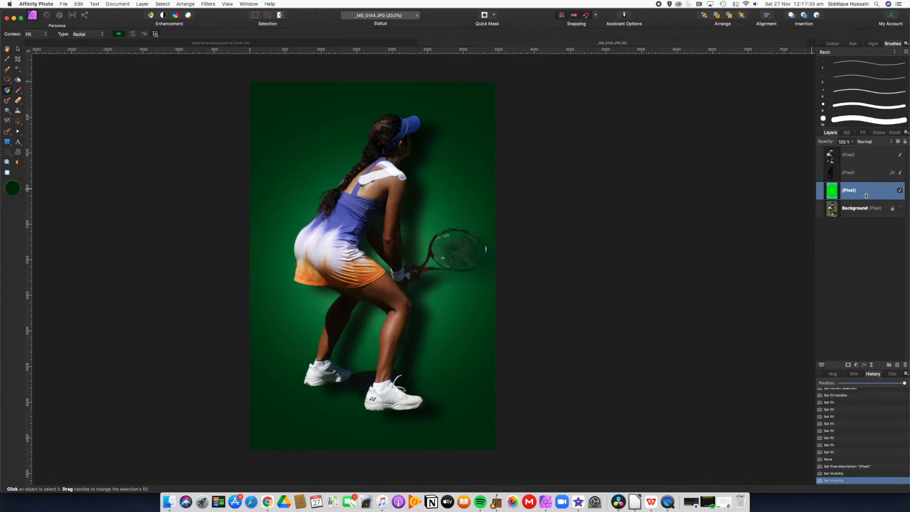
- Lower the shadow layer's opacity to about 68% and clear the layer selection
{"action": "left_click", "coordinate": [864, 175]}
{"action": "left_click", "coordinate": [853, 142]}
{"action": "left_click_drag", "start_coordinate": [853, 150], "coordinate": [846, 150]}
{"action": "left_click", "coordinate": [860, 250]}
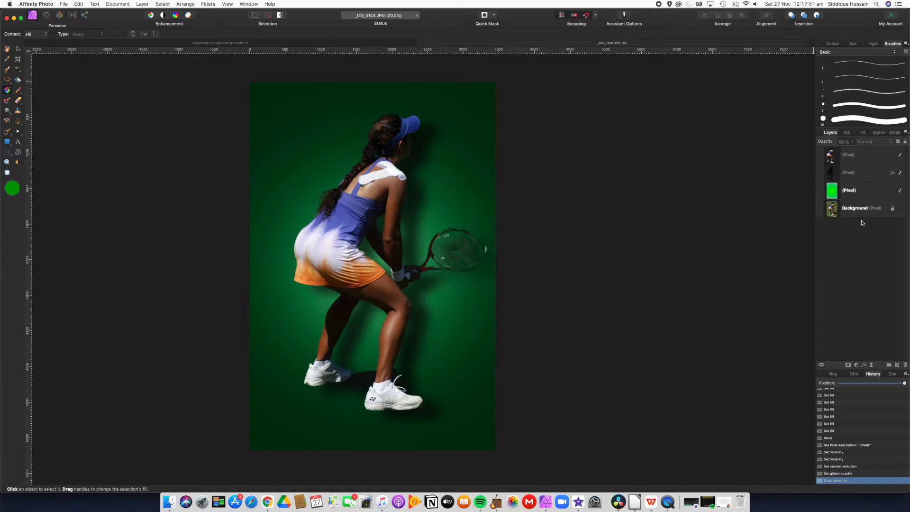
- Enable an Outline effect on the gradient layer and set its solid colour to a light mint green
{"action": "left_click", "coordinate": [867, 194]}
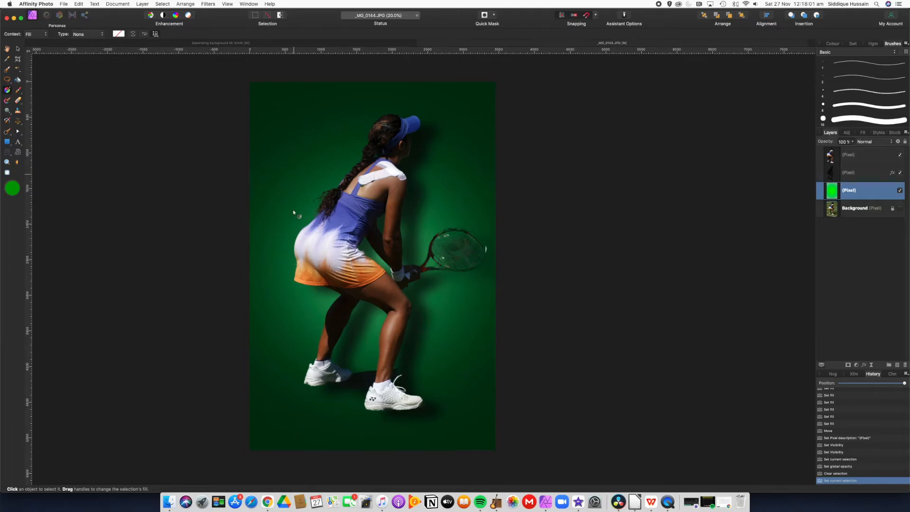
{"action": "left_click", "coordinate": [866, 191]}
{"action": "left_click", "coordinate": [863, 133]}
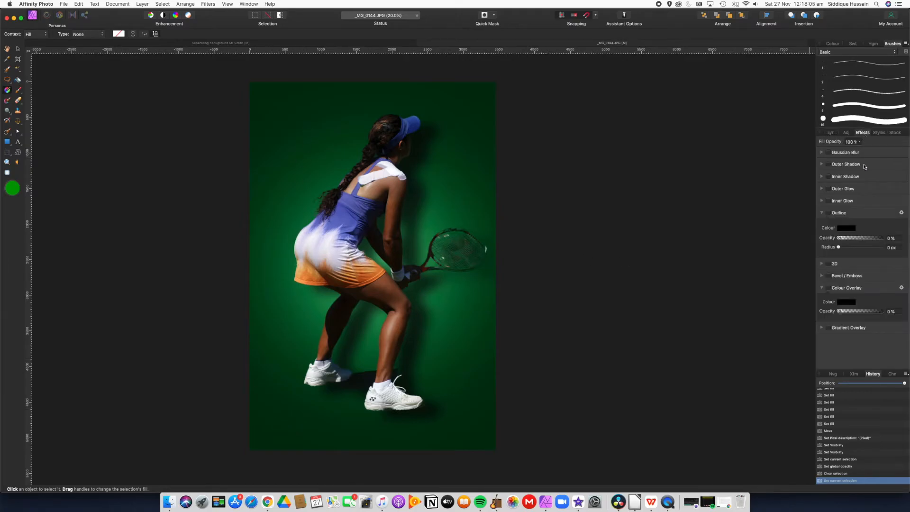
{"action": "left_click", "coordinate": [829, 213]}
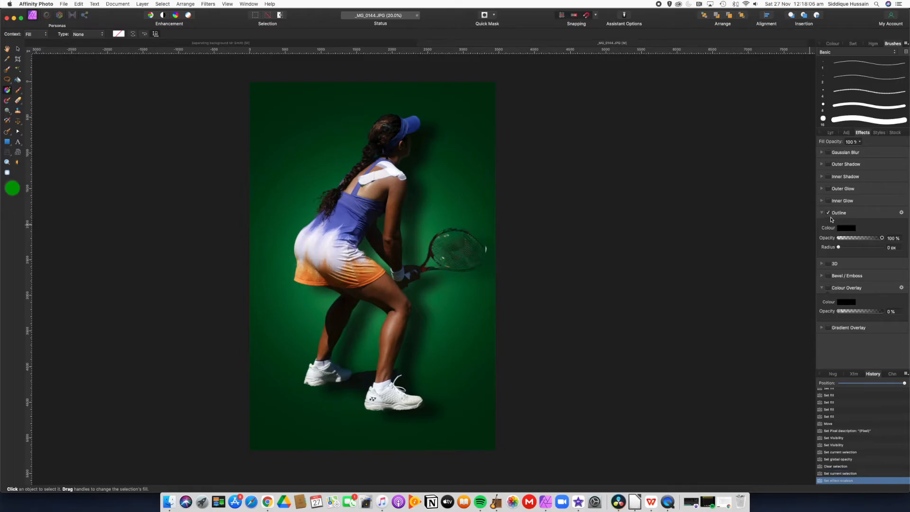
{"action": "left_click", "coordinate": [902, 213]}
{"action": "left_click_drag", "start_coordinate": [665, 77], "coordinate": [652, 75]}
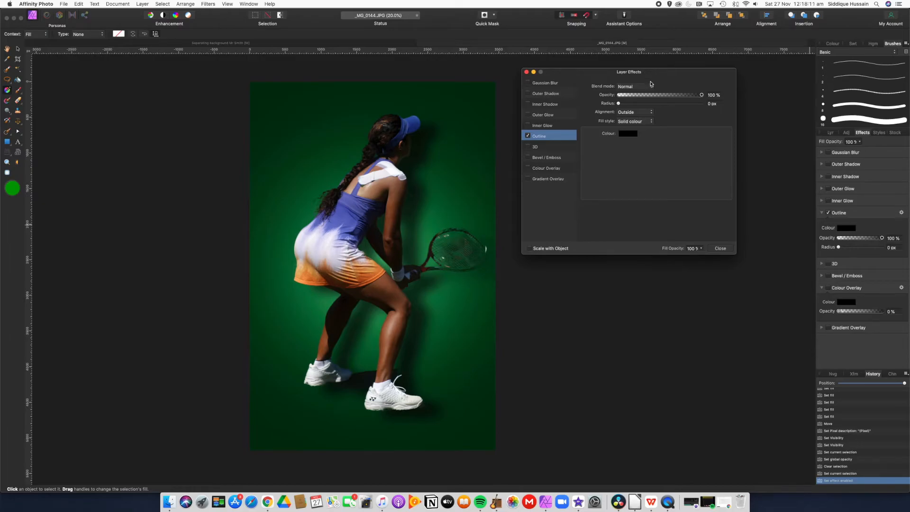
{"action": "left_click", "coordinate": [628, 133]}
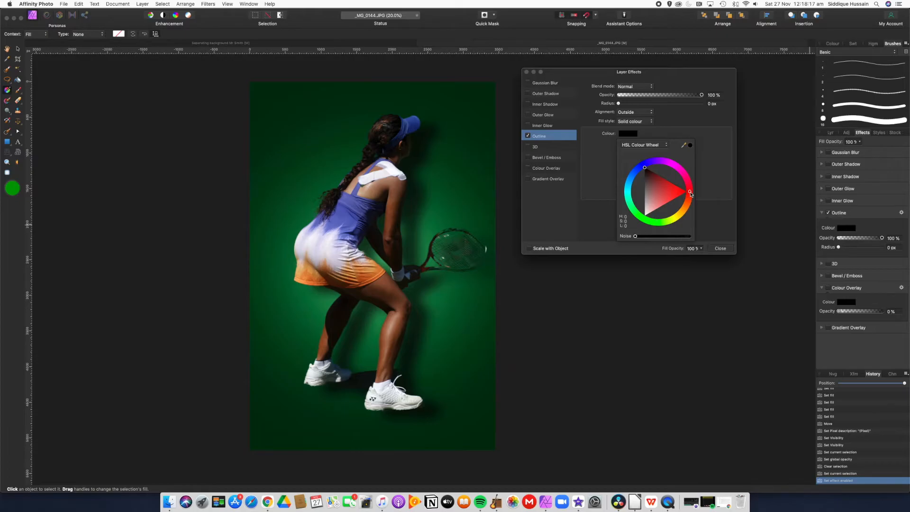
{"action": "mouse_move", "coordinate": [686, 194]}
{"action": "left_mouse_down"}
{"action": "mouse_move", "coordinate": [681, 212]}
{"action": "mouse_move", "coordinate": [636, 218]}
{"action": "mouse_move", "coordinate": [648, 179]}
{"action": "left_mouse_up"}
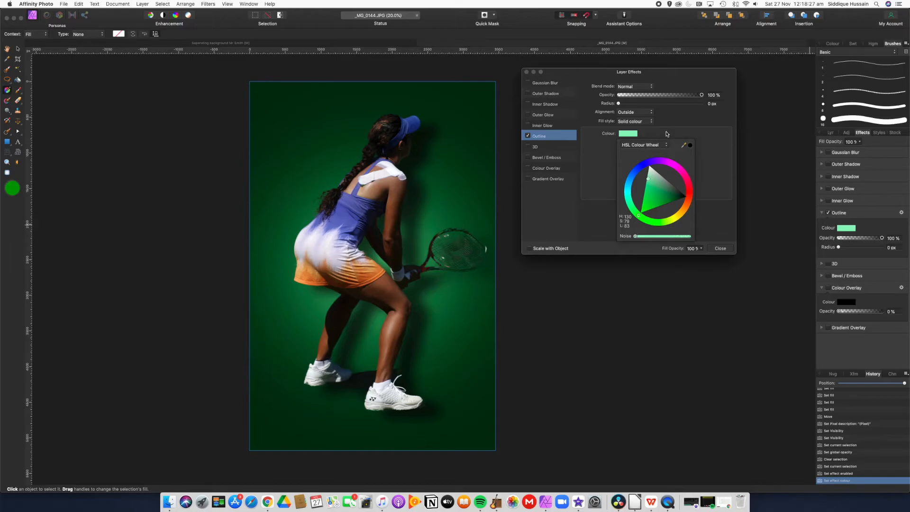
{"action": "left_click", "coordinate": [666, 134]}
- Align the outline to the inside and set its radius to about 49.6 px to frame the image
{"action": "left_click", "coordinate": [647, 113]}
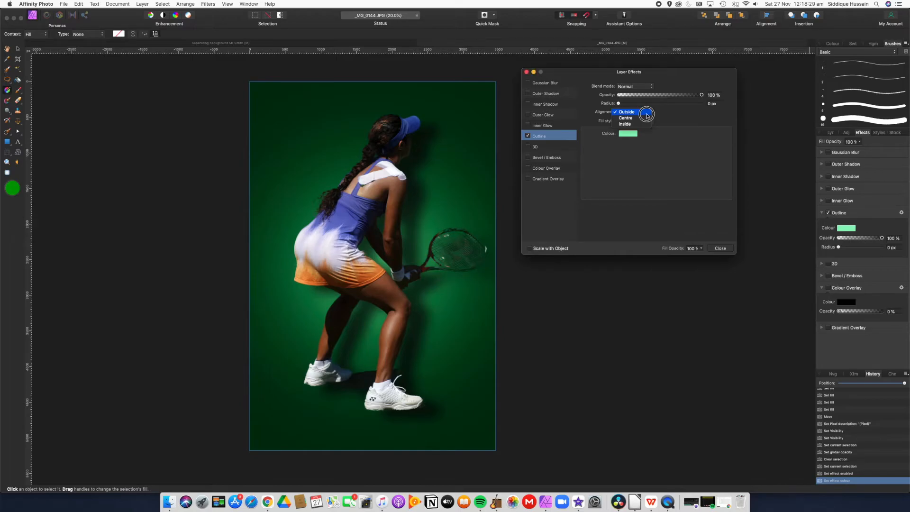
{"action": "left_click", "coordinate": [636, 124]}
{"action": "left_click_drag", "start_coordinate": [619, 103], "coordinate": [696, 105]}
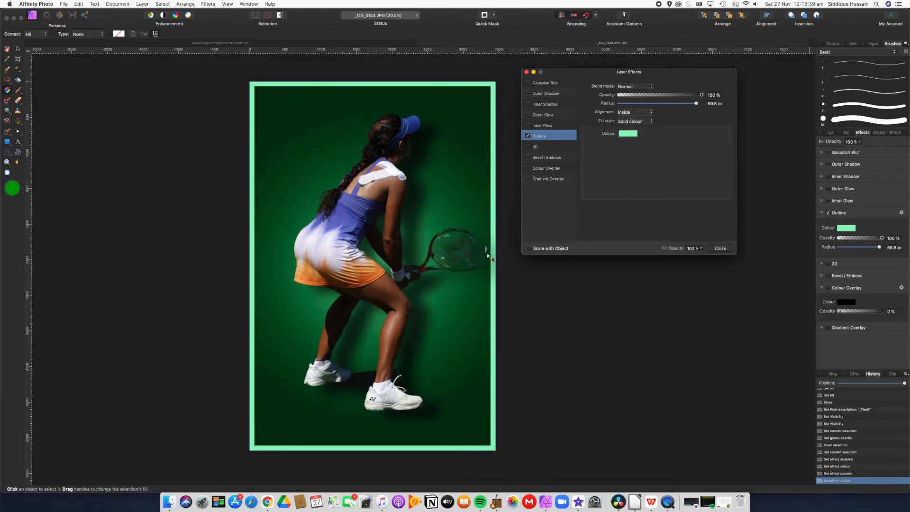
{"action": "left_click_drag", "start_coordinate": [695, 103], "coordinate": [692, 104]}
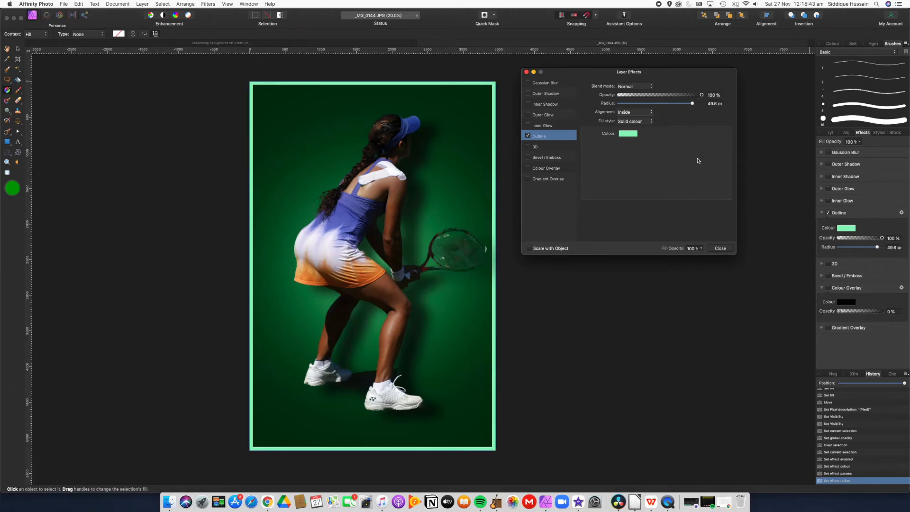
{"action": "left_click", "coordinate": [720, 248]}
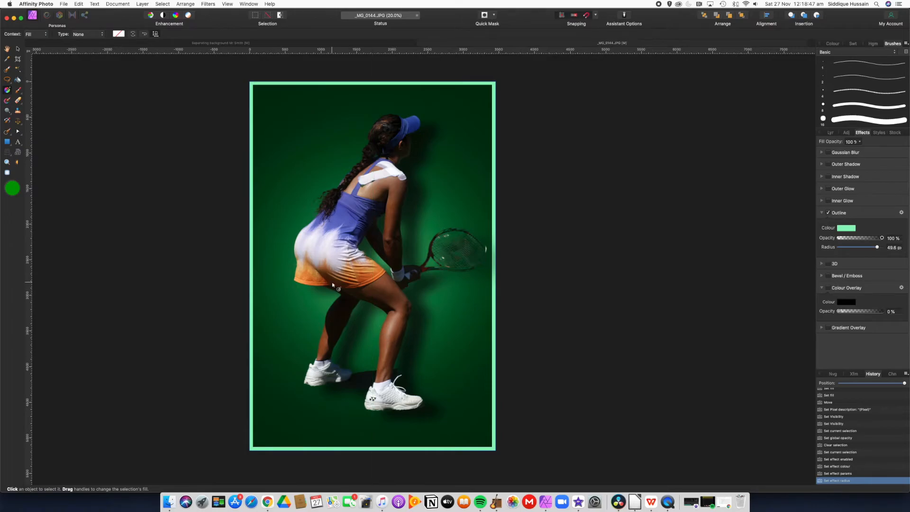
- Inspect the framed composite up close and toggle the original Background layer's visibility
{"action": "scroll", "coordinate": [335, 276], "scroll_direction": "up", "scroll_amount": 3}
{"action": "scroll", "coordinate": [334, 277], "scroll_direction": "up", "scroll_amount": 1}
{"action": "scroll", "coordinate": [335, 279], "scroll_direction": "down", "scroll_amount": 4}
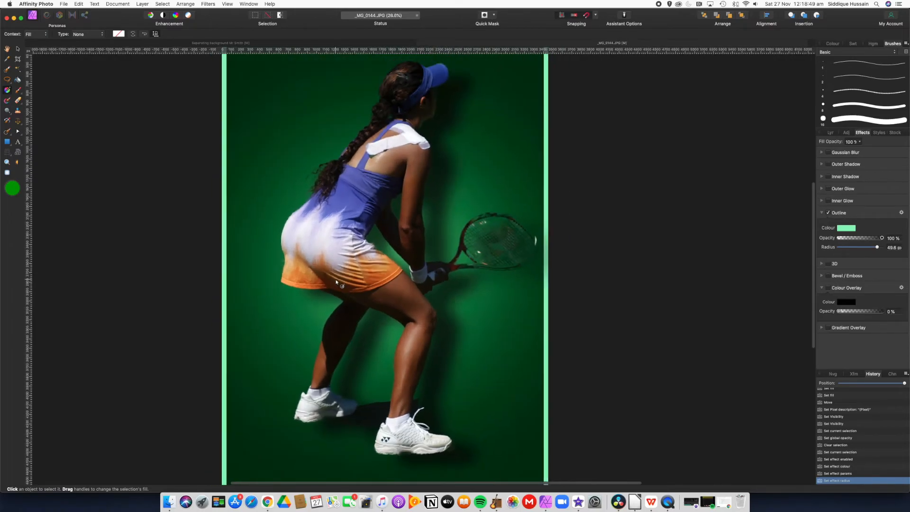
{"action": "scroll", "coordinate": [336, 282], "scroll_direction": "up", "scroll_amount": 1}
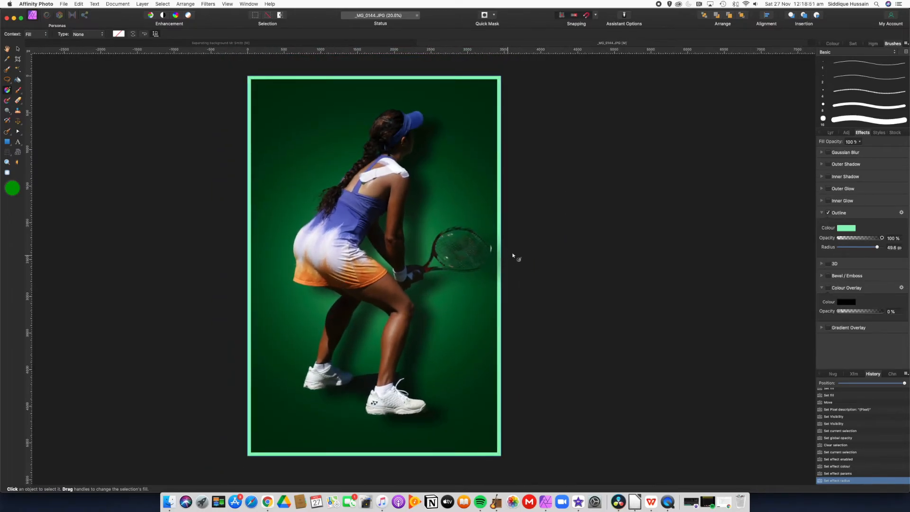
{"action": "left_click", "coordinate": [830, 133]}
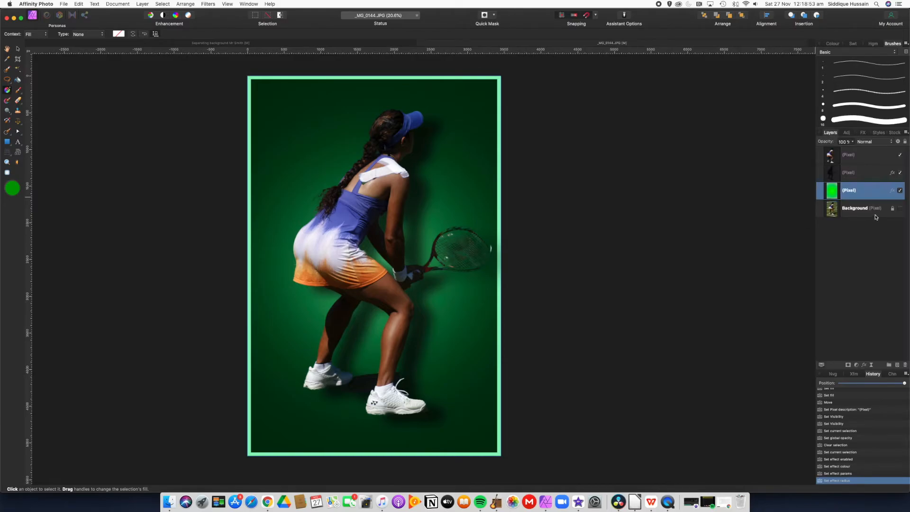
{"action": "left_click", "coordinate": [900, 209]}
- Add a default Curves adjustment above the player cut-out and brighten it, raising the highlights slightly and a shadow point to about X 0.17, Y 0.264
{"action": "left_click", "coordinate": [860, 155]}
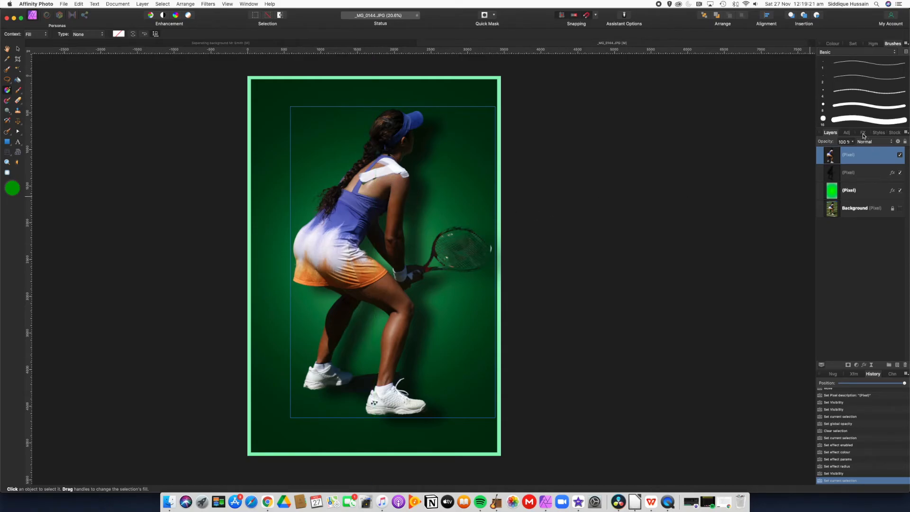
{"action": "left_click", "coordinate": [846, 133]}
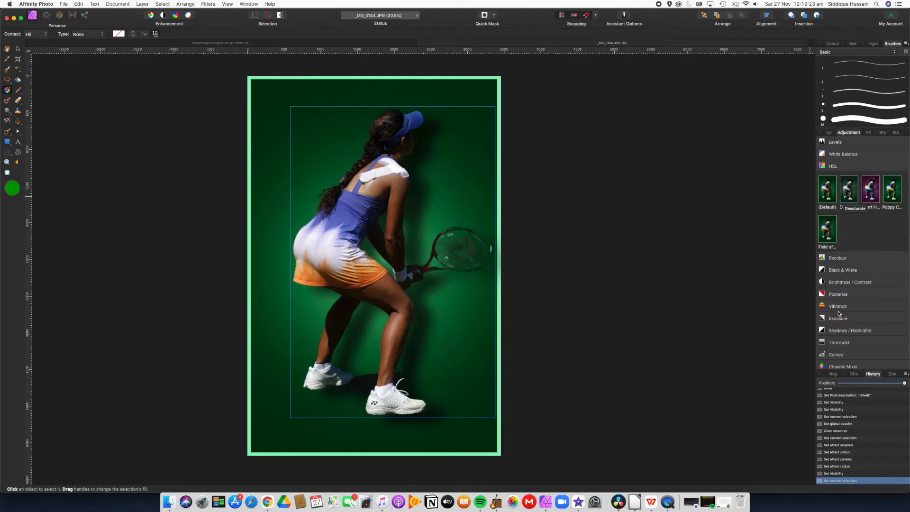
{"action": "left_click", "coordinate": [837, 355]}
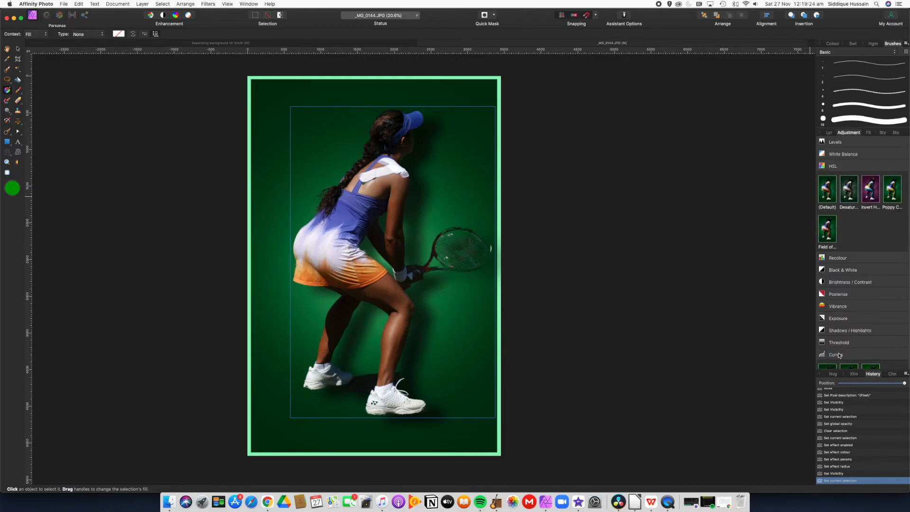
{"action": "left_click", "coordinate": [827, 365]}
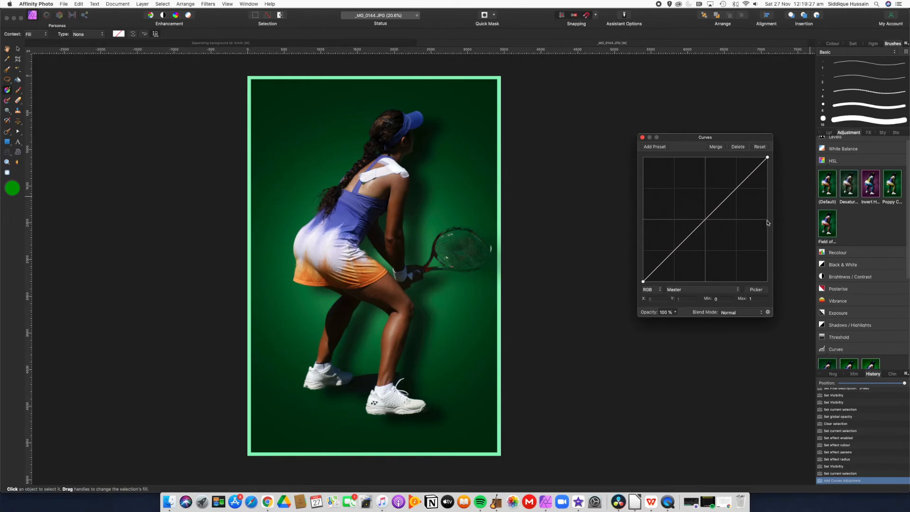
{"action": "left_click", "coordinate": [737, 185]}
{"action": "left_click_drag", "start_coordinate": [737, 186], "coordinate": [736, 183]}
{"action": "mouse_move", "coordinate": [673, 249]}
{"action": "left_mouse_down"}
{"action": "mouse_move", "coordinate": [672, 258]}
{"action": "mouse_move", "coordinate": [664, 250]}
{"action": "left_mouse_up"}
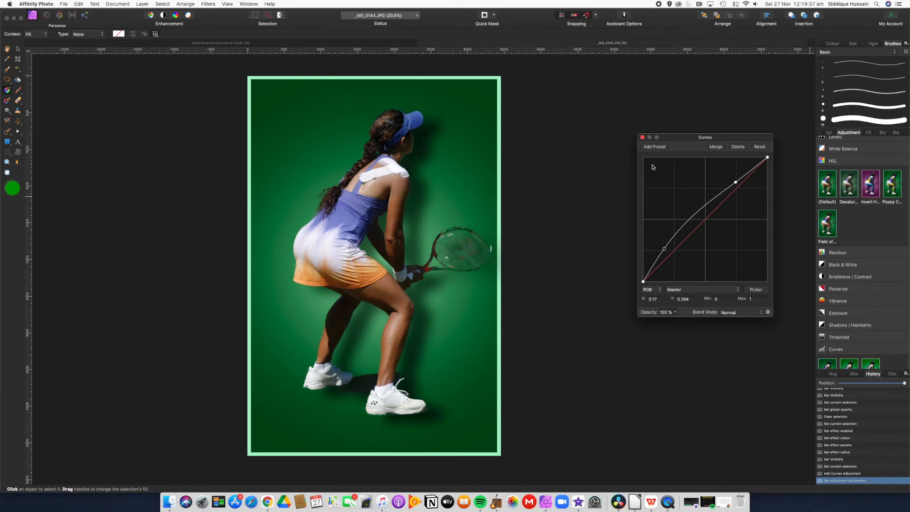
{"action": "left_click", "coordinate": [643, 137]}
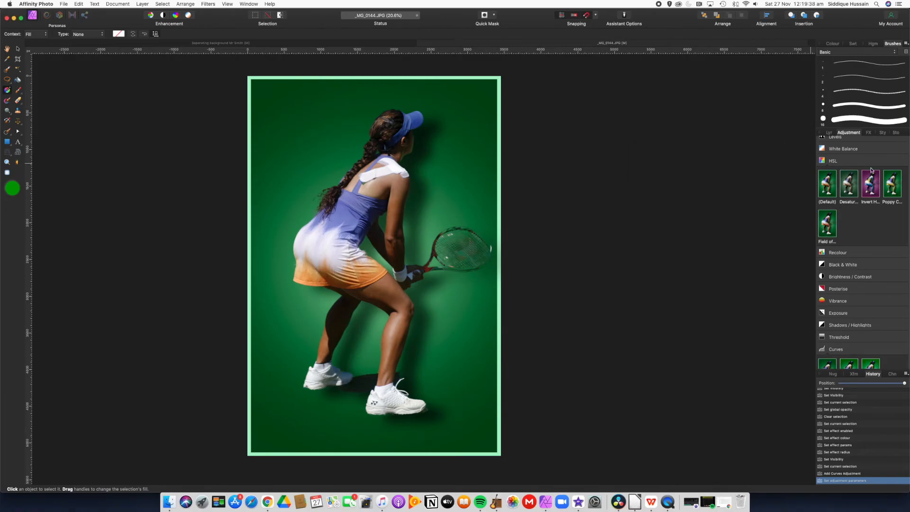
- Nest the Curves adjustment inside the player cut-out layer so it affects only the player
{"action": "left_click", "coordinate": [829, 133]}
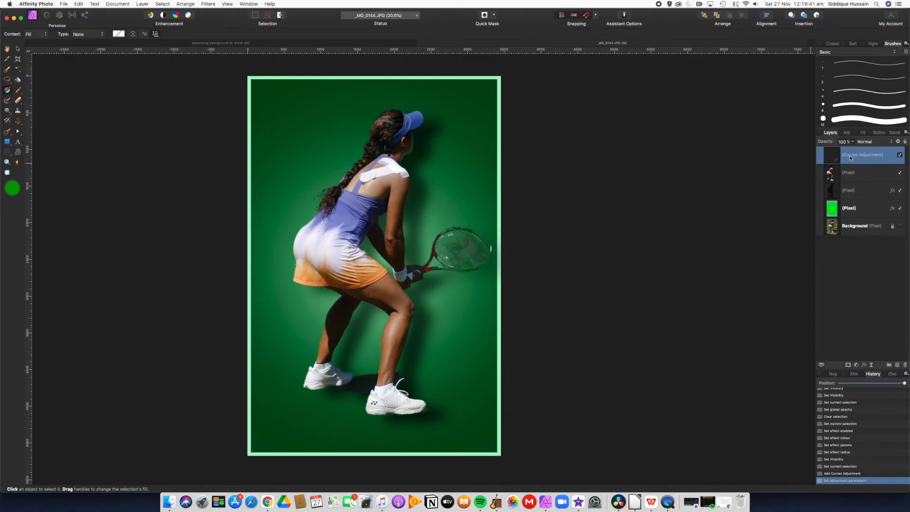
{"action": "left_click_drag", "start_coordinate": [851, 155], "coordinate": [861, 180]}
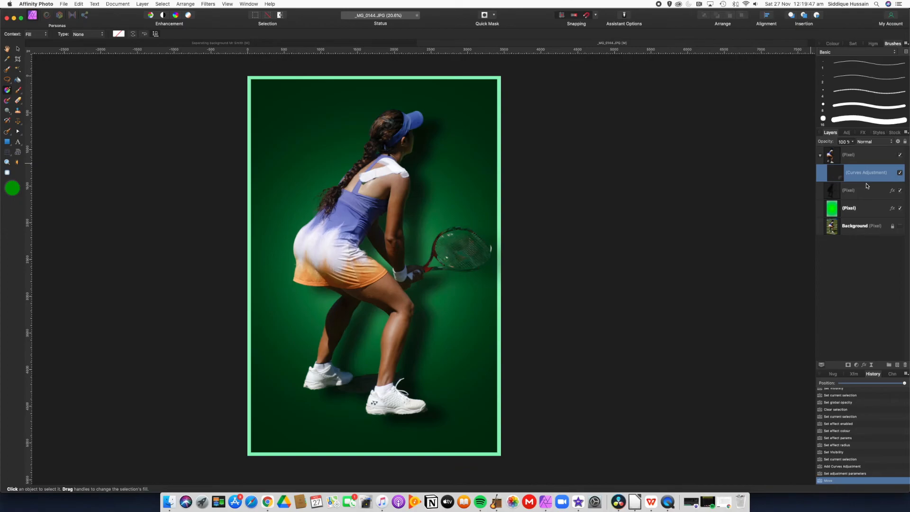
{"action": "left_click", "coordinate": [820, 157]}
{"action": "left_click", "coordinate": [820, 156]}
- Refine the nested Curves adjustment by pulling the white point slightly inward and setting the shadow point to about X 0.157, Y 0.219
{"action": "double_click", "coordinate": [839, 175]}
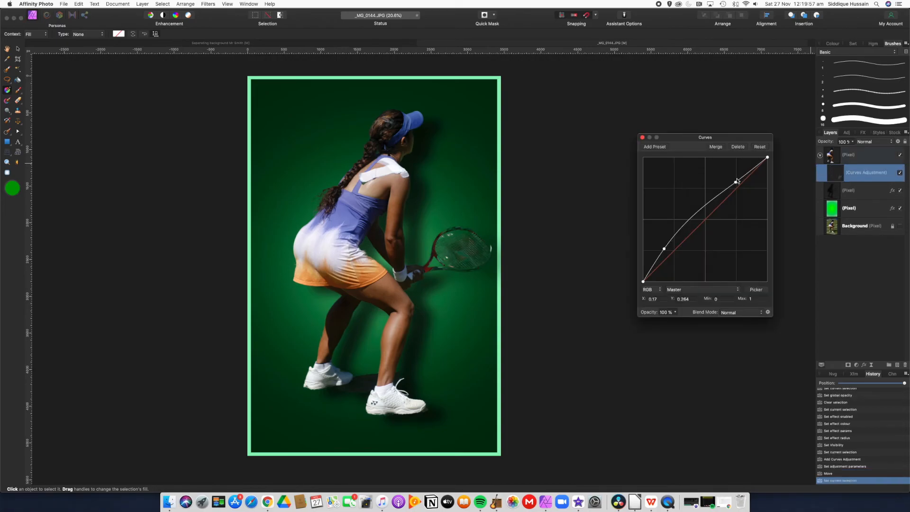
{"action": "left_click_drag", "start_coordinate": [736, 182], "coordinate": [764, 158]}
{"action": "left_click_drag", "start_coordinate": [664, 249], "coordinate": [659, 246]}
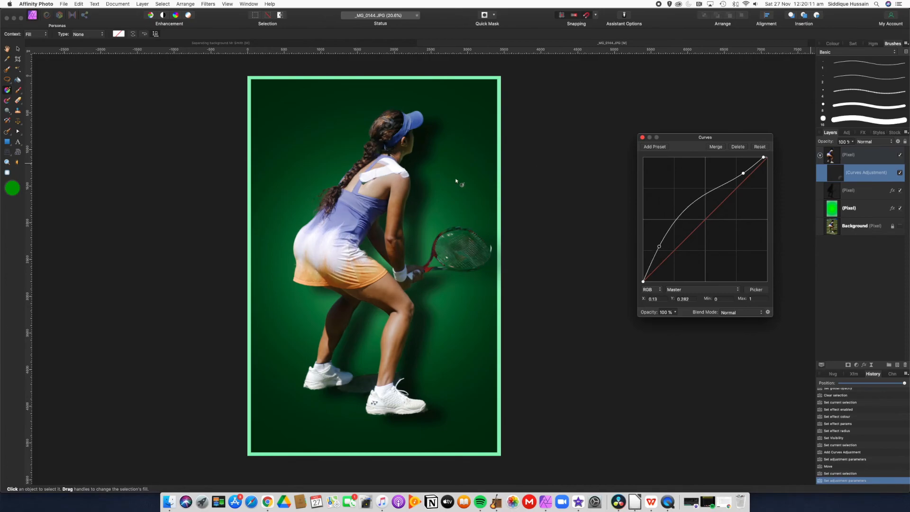
{"action": "left_click_drag", "start_coordinate": [659, 247], "coordinate": [662, 255]}
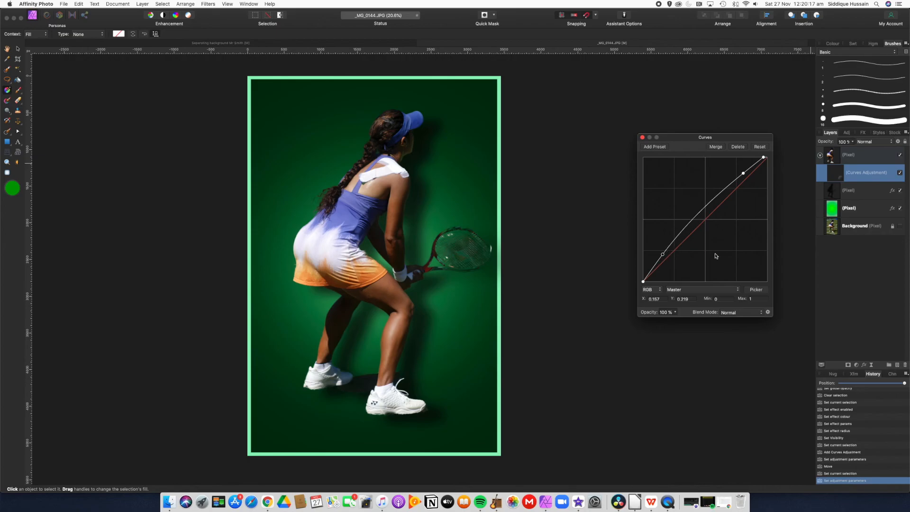
{"action": "left_click", "coordinate": [642, 137]}
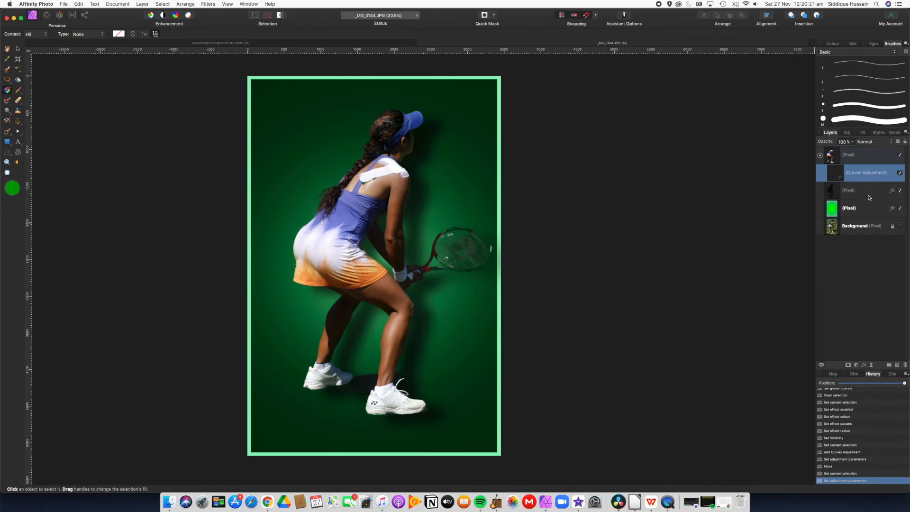